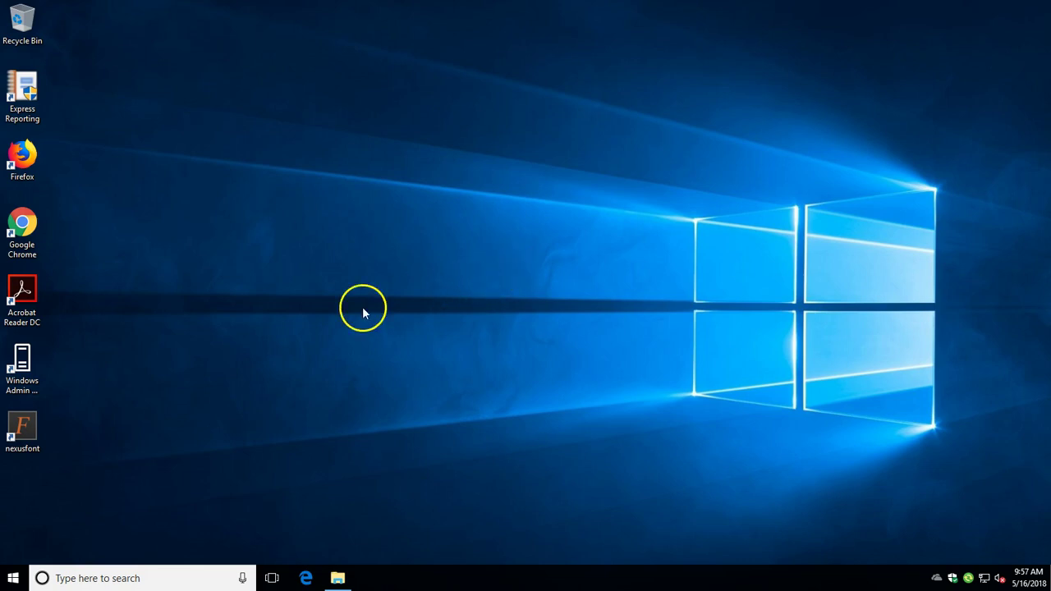
Launch NexusFont from its desktop shortcut so it lists the 177 installed fonts.
{"action": "double_click", "coordinate": [31, 431]}
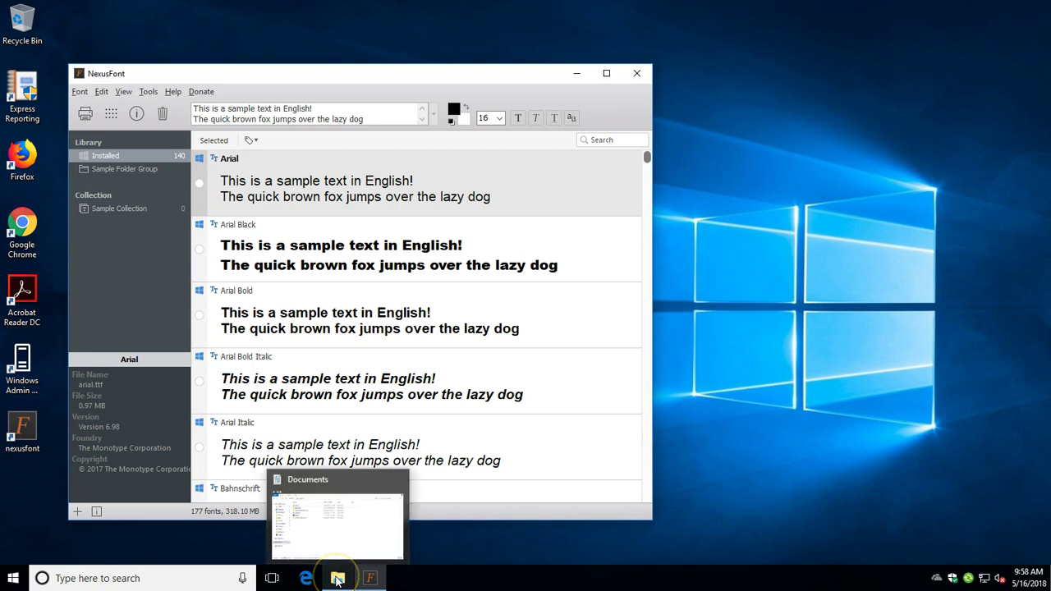
Open the Documents folder in File Explorer, then bring NexusFont back to the front.
{"action": "left_click", "coordinate": [337, 579]}
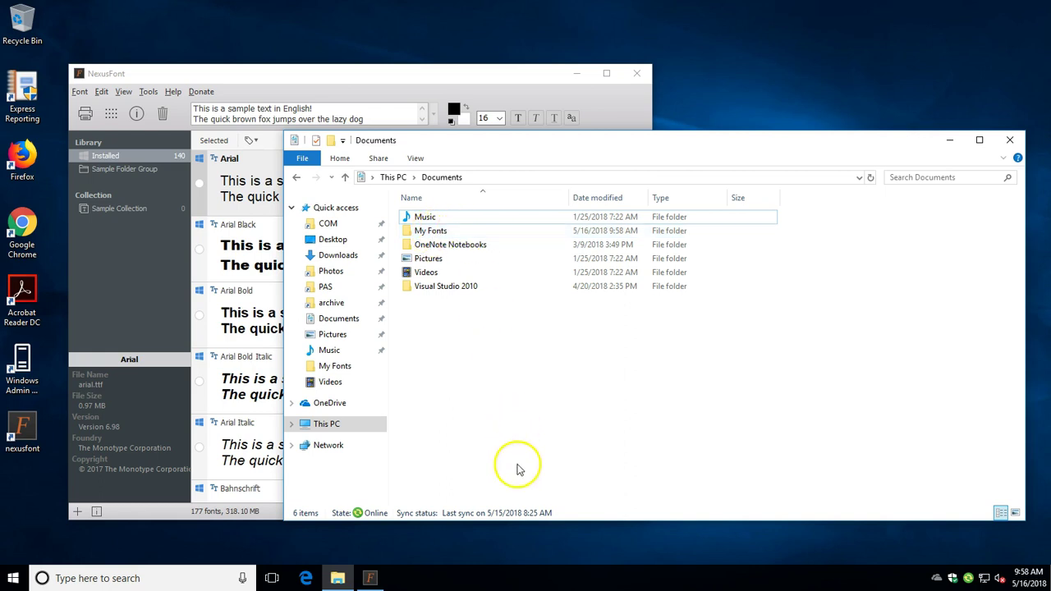
{"action": "left_click", "coordinate": [256, 63]}
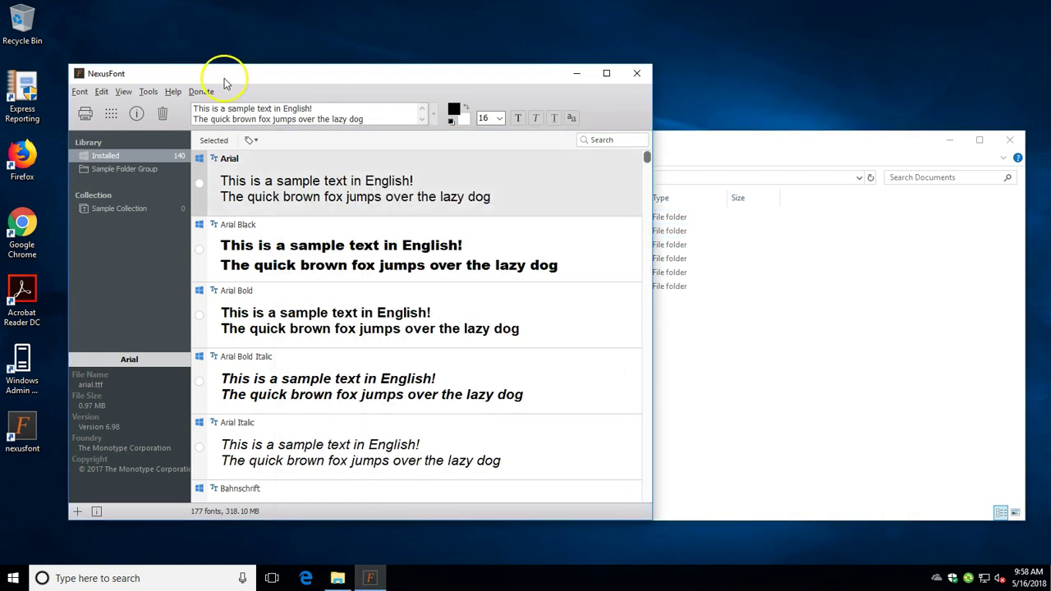
Create a new library folder group named 'Custom Fonts'.
{"action": "right_click", "coordinate": [99, 175]}
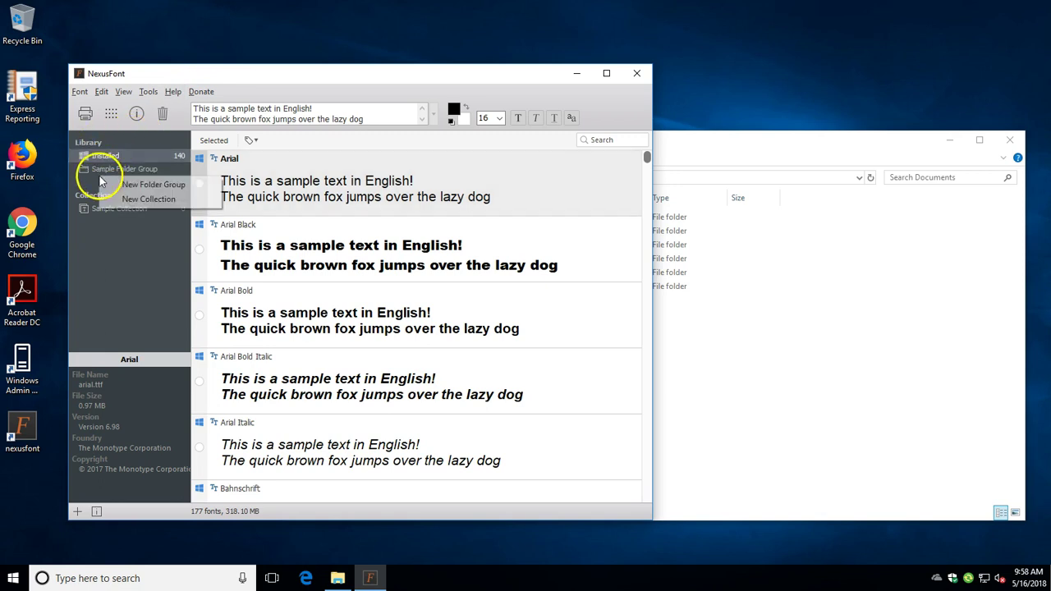
{"action": "left_click", "coordinate": [161, 186]}
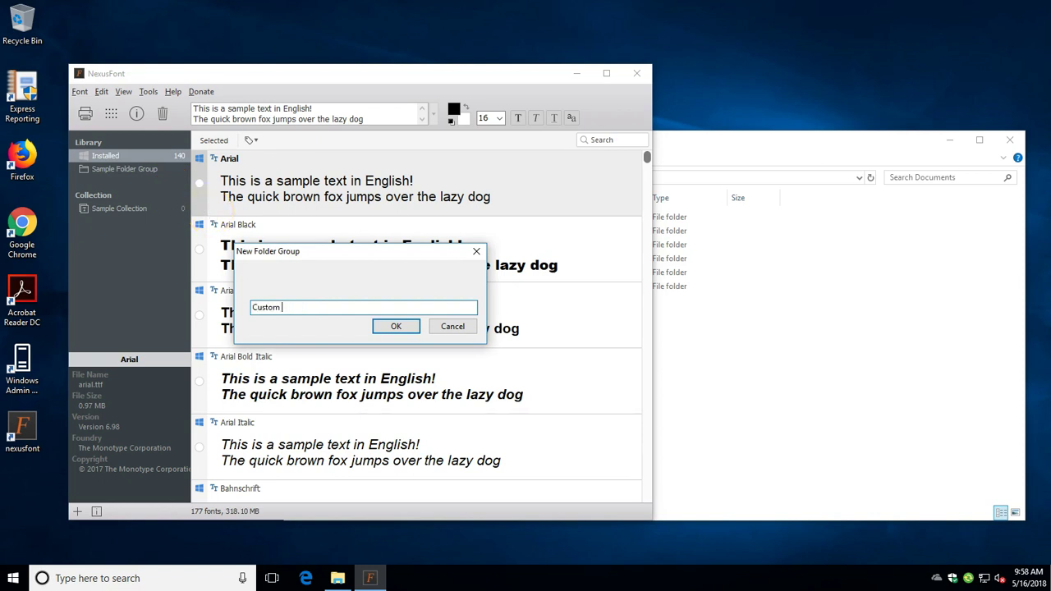
{"action": "left_click", "coordinate": [396, 327]}
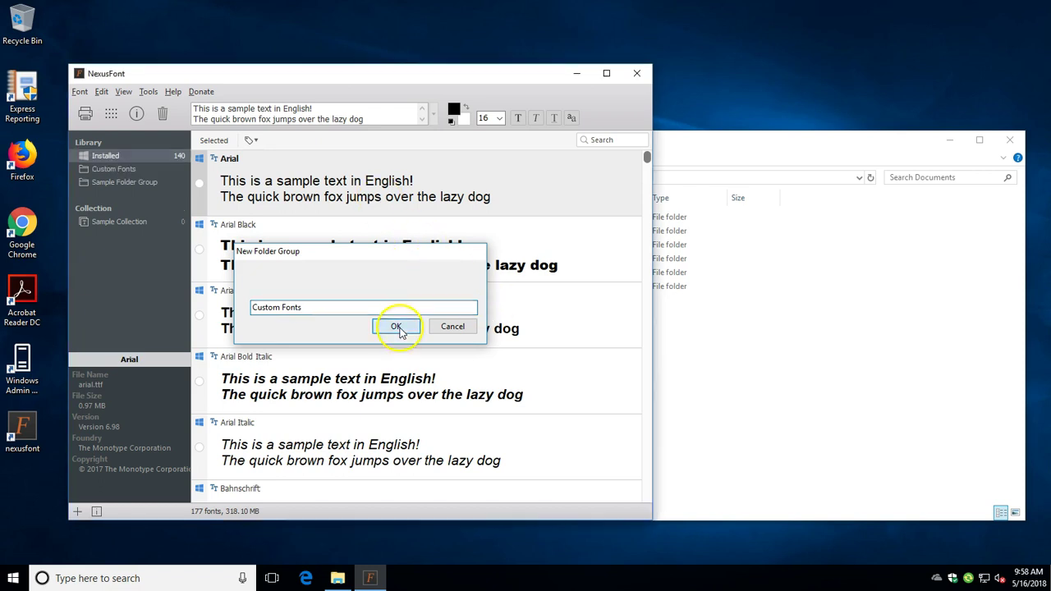
Add the Documents\My Fonts folder to the Custom Fonts group.
{"action": "left_click", "coordinate": [127, 171]}
{"action": "right_click", "coordinate": [127, 173]}
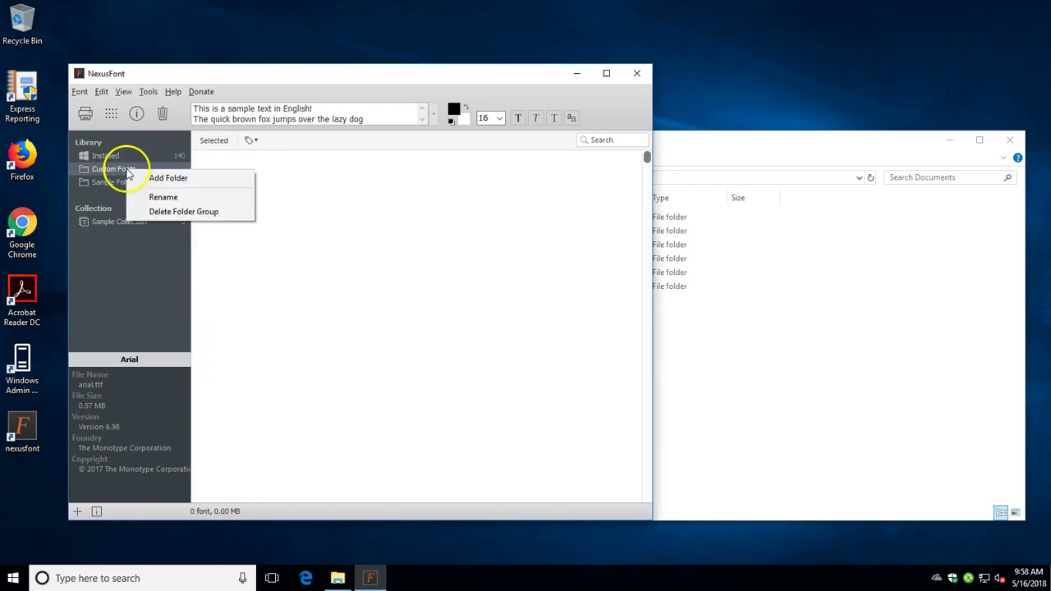
{"action": "left_click", "coordinate": [152, 178]}
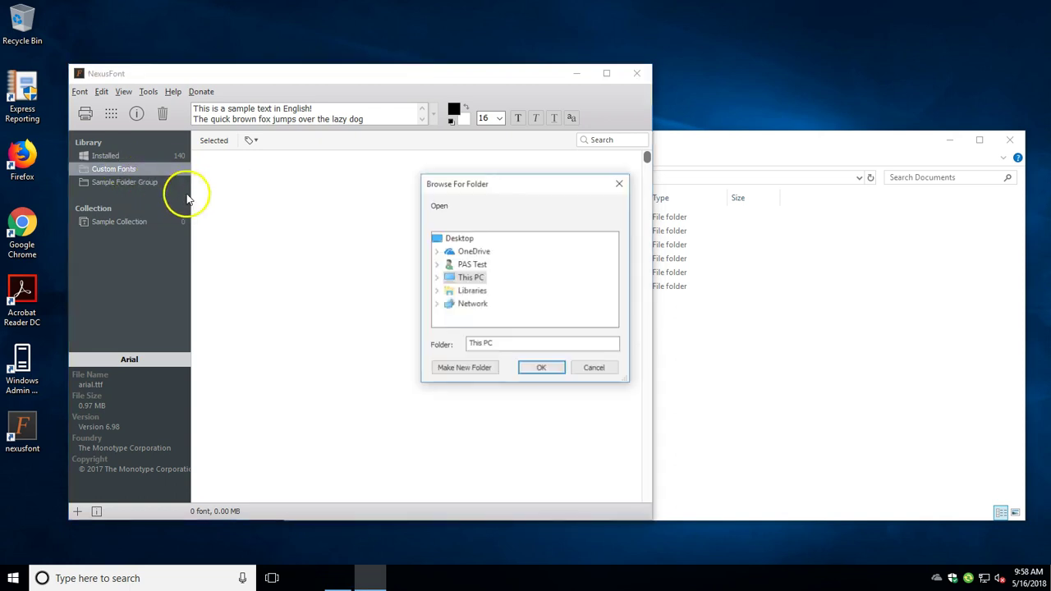
{"action": "left_click", "coordinate": [438, 279]}
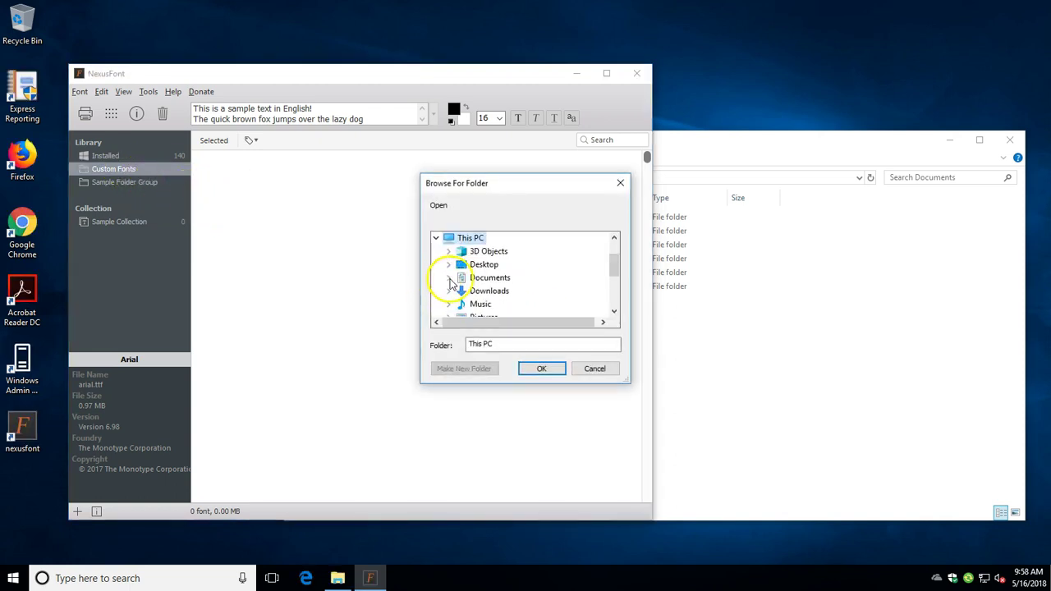
{"action": "left_click", "coordinate": [448, 278]}
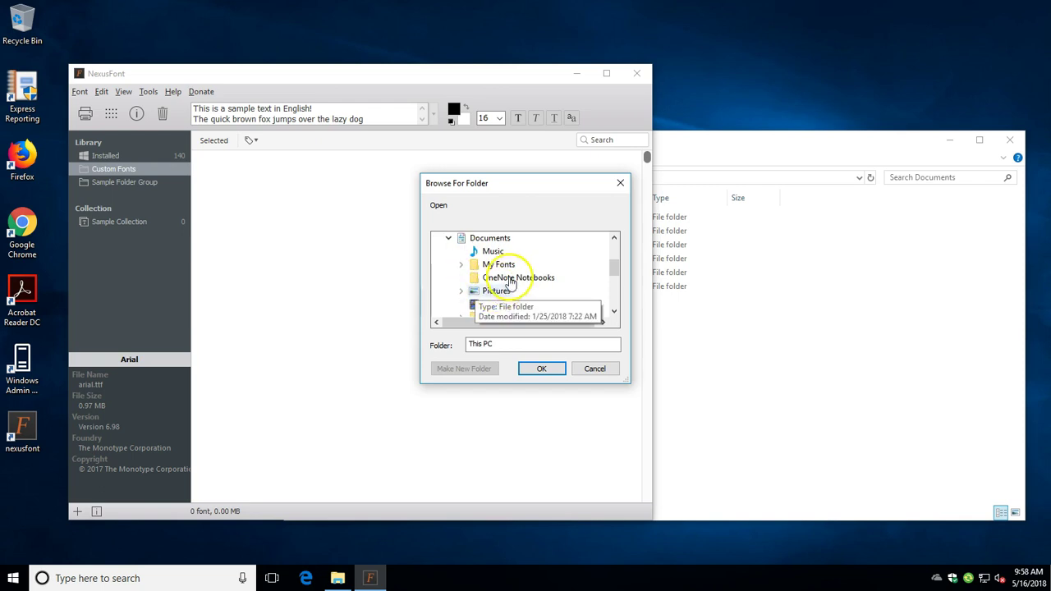
{"action": "left_click", "coordinate": [500, 264]}
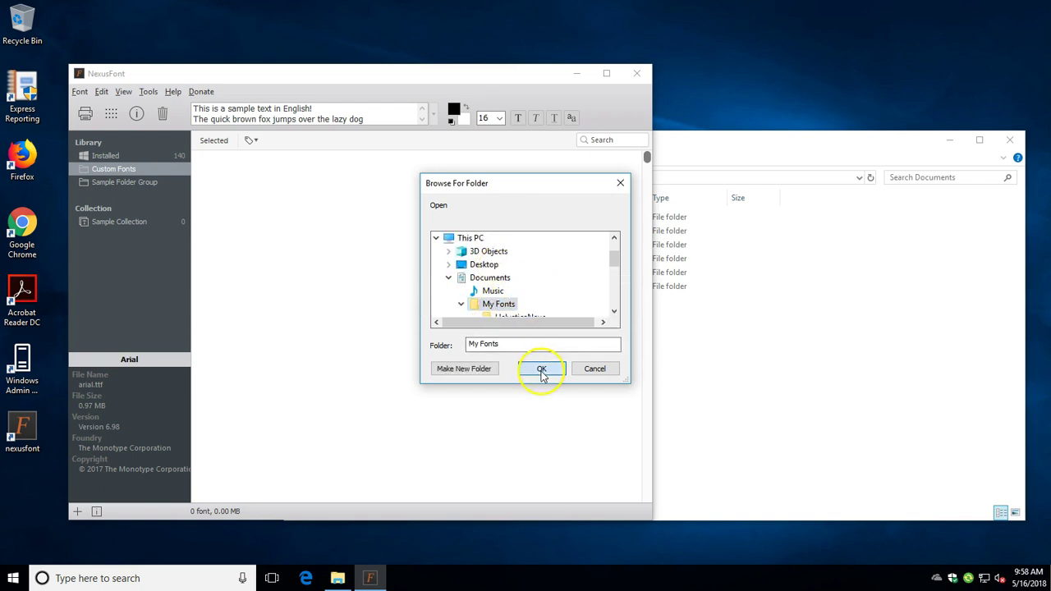
{"action": "left_click", "coordinate": [542, 371]}
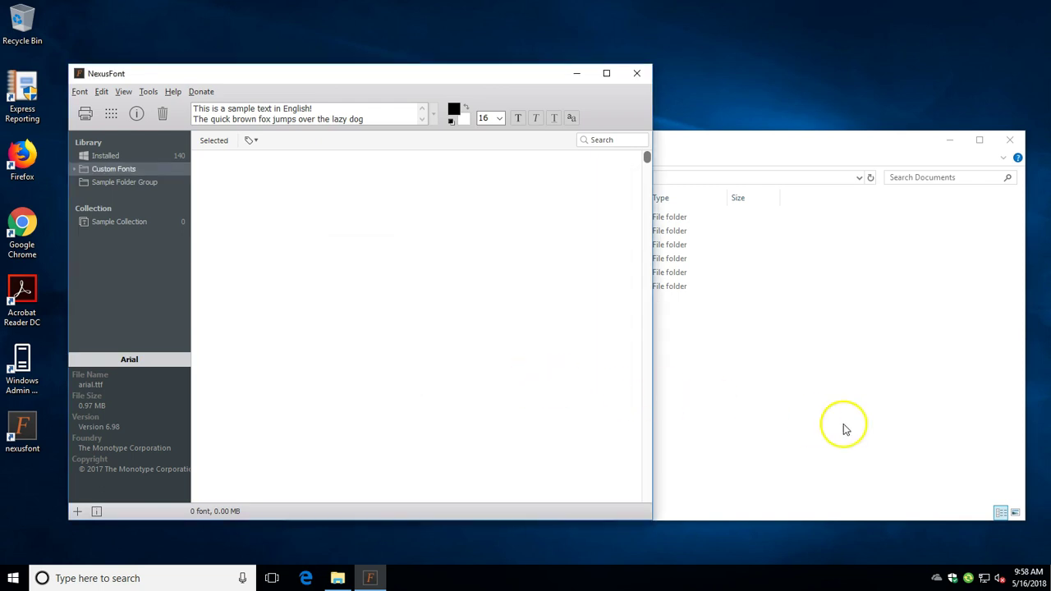
Browse into My Fonts and its HelveticaNeue folder of 83 font files, then return to My Fonts.
{"action": "left_click", "coordinate": [842, 426]}
{"action": "left_click", "coordinate": [432, 234]}
{"action": "double_click", "coordinate": [432, 233]}
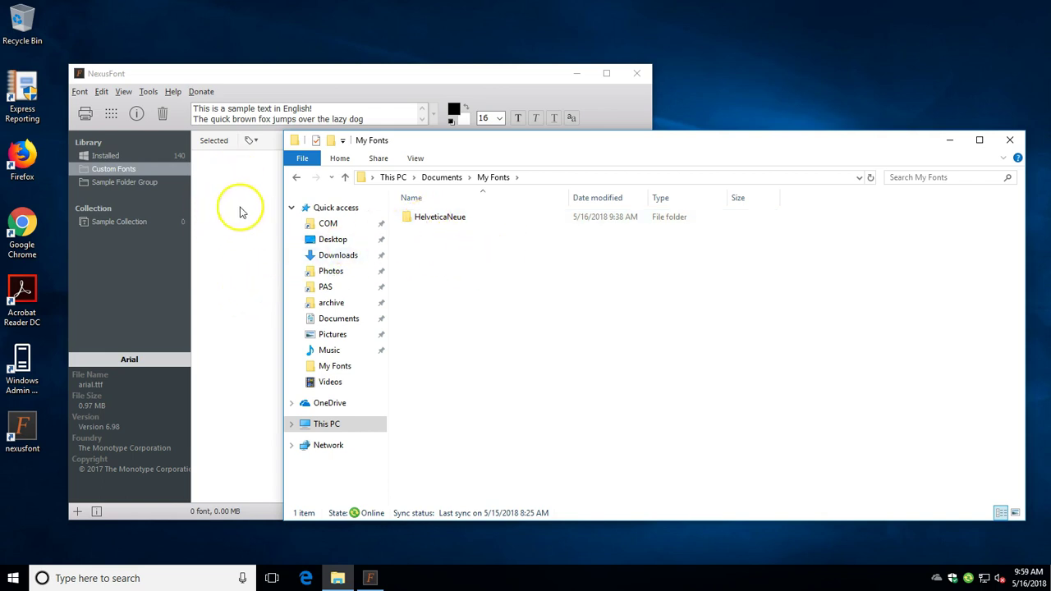
{"action": "left_click", "coordinate": [450, 222]}
{"action": "double_click", "coordinate": [451, 222]}
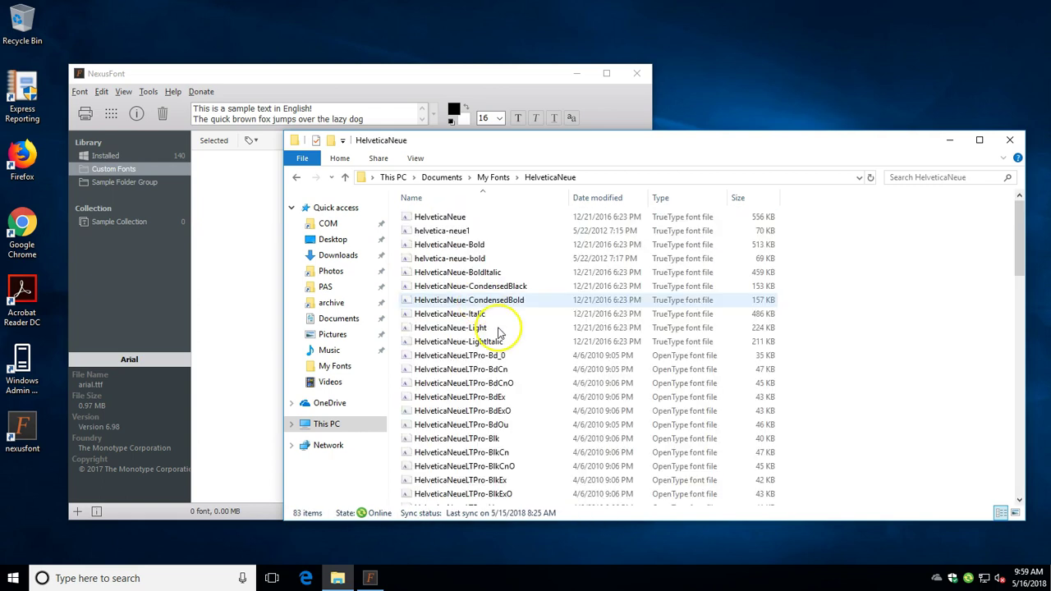
{"action": "left_click", "coordinate": [493, 178]}
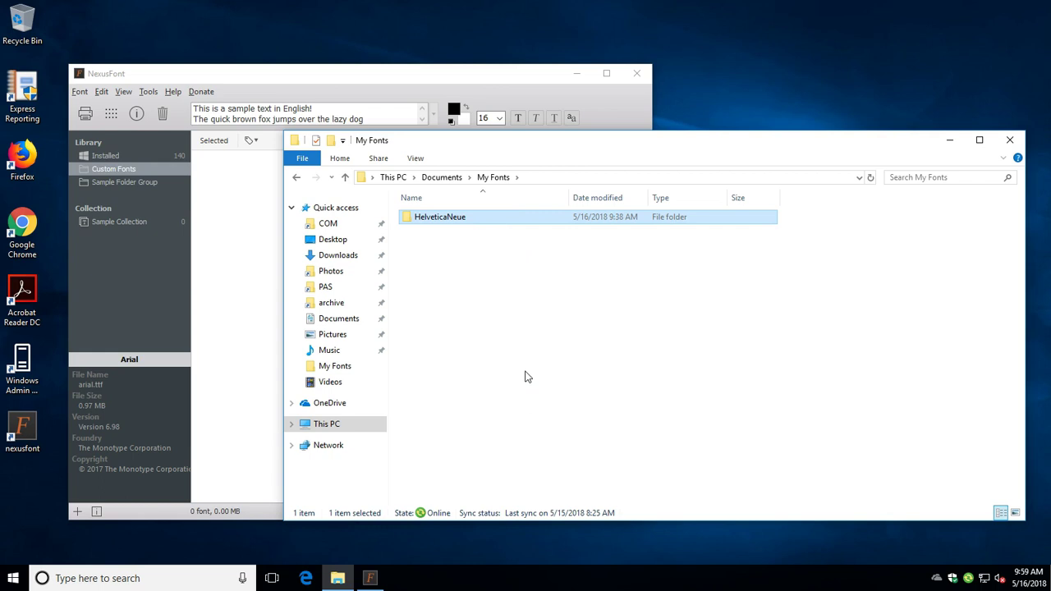
Add the My Fonts\HelveticaNeue folder to Custom Fonts and scan its 83 Helvetica Neue fonts.
{"action": "left_click", "coordinate": [150, 170]}
{"action": "right_click", "coordinate": [151, 170]}
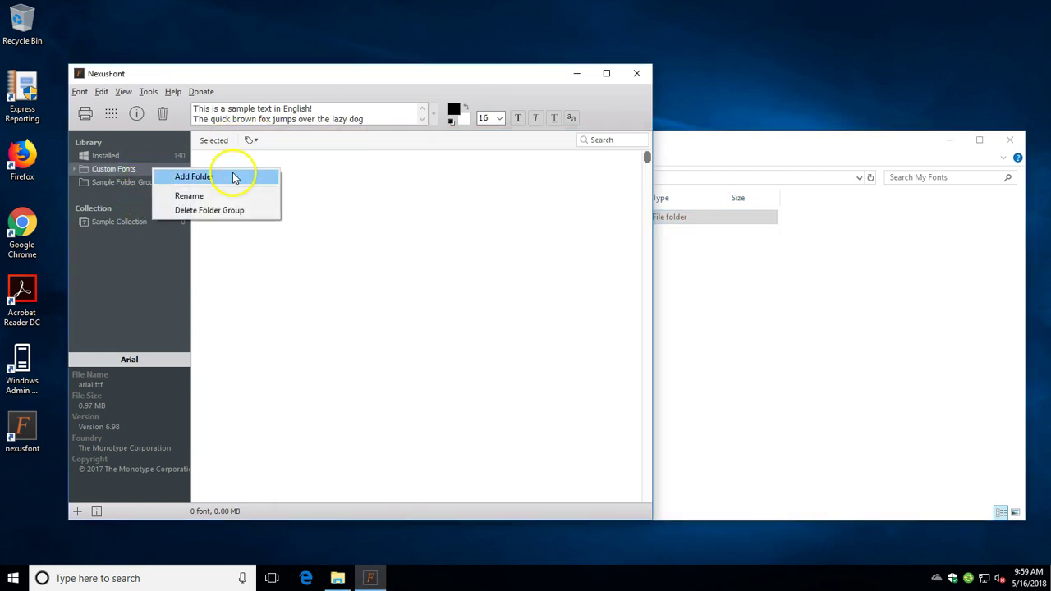
{"action": "left_click", "coordinate": [232, 181]}
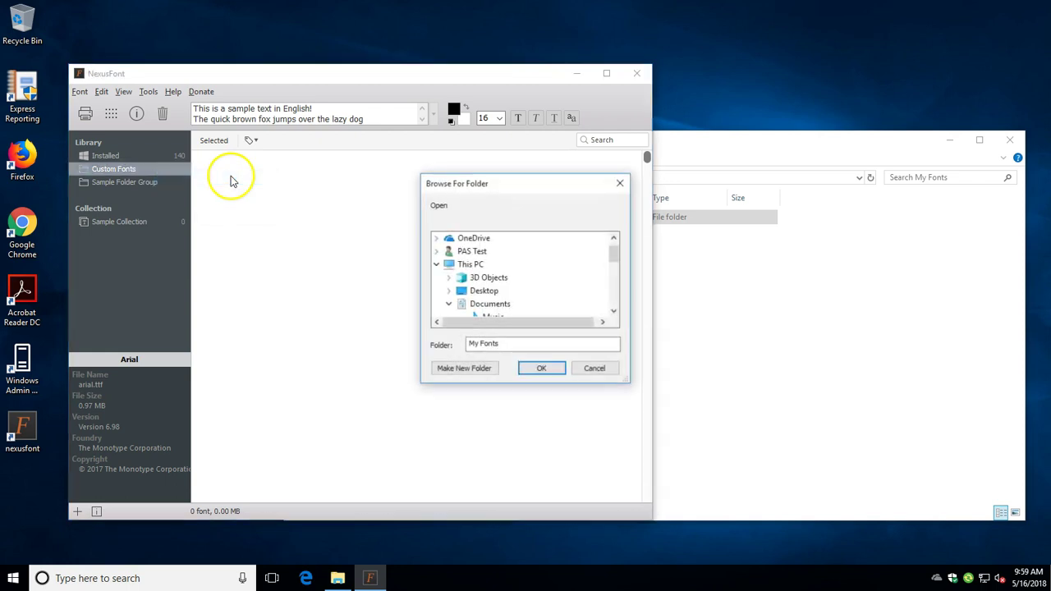
{"action": "left_click_drag", "start_coordinate": [616, 258], "coordinate": [615, 277]}
{"action": "left_click", "coordinate": [462, 253]}
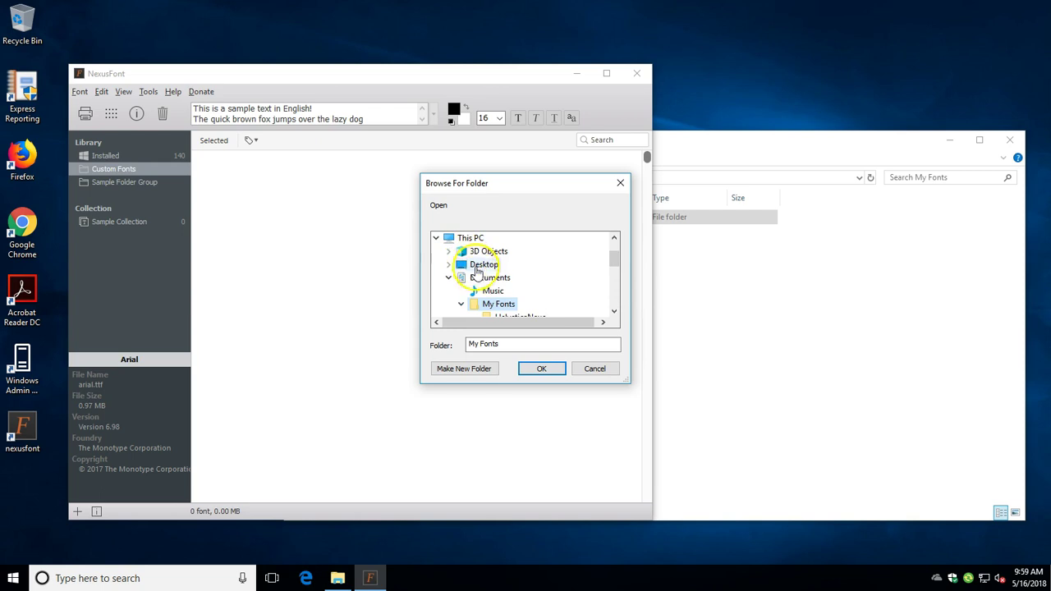
{"action": "left_click", "coordinate": [513, 286]}
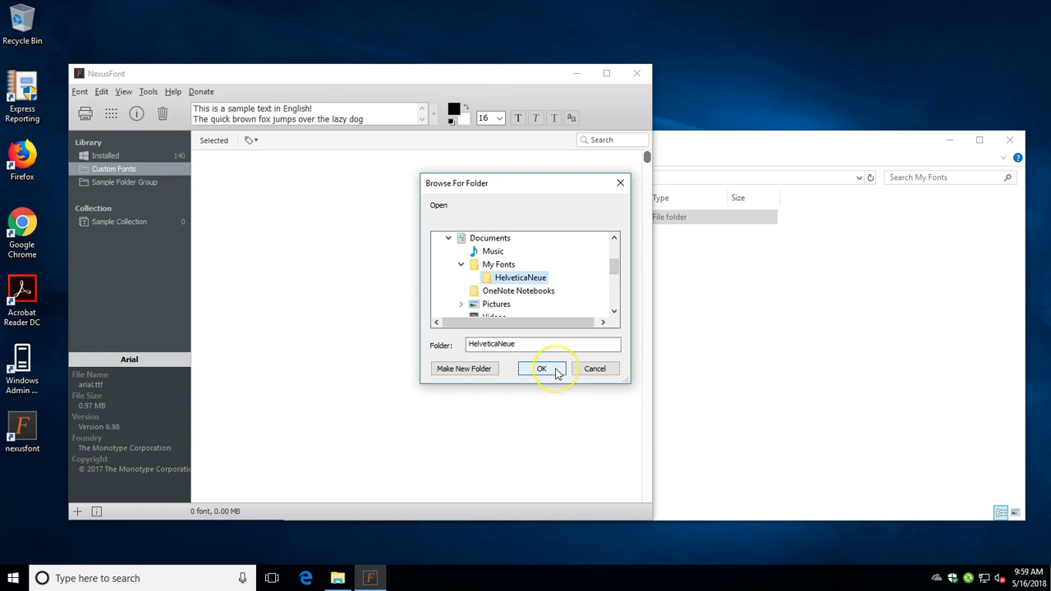
{"action": "left_click", "coordinate": [541, 368]}
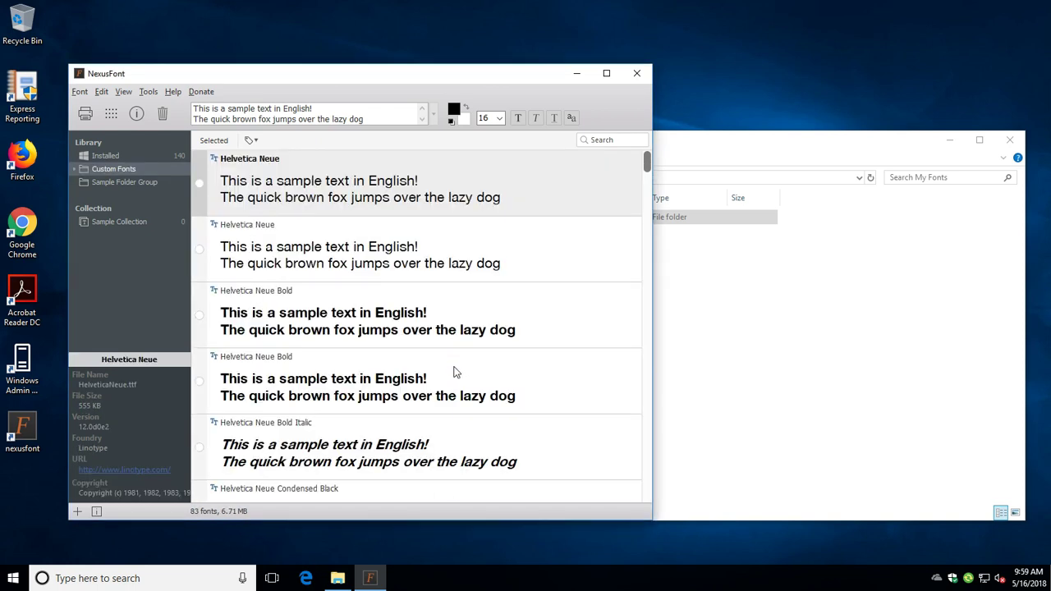
Launch WordPad and type sample text 'sdfsd' in Helvetica Neue.
{"action": "left_click", "coordinate": [8, 571]}
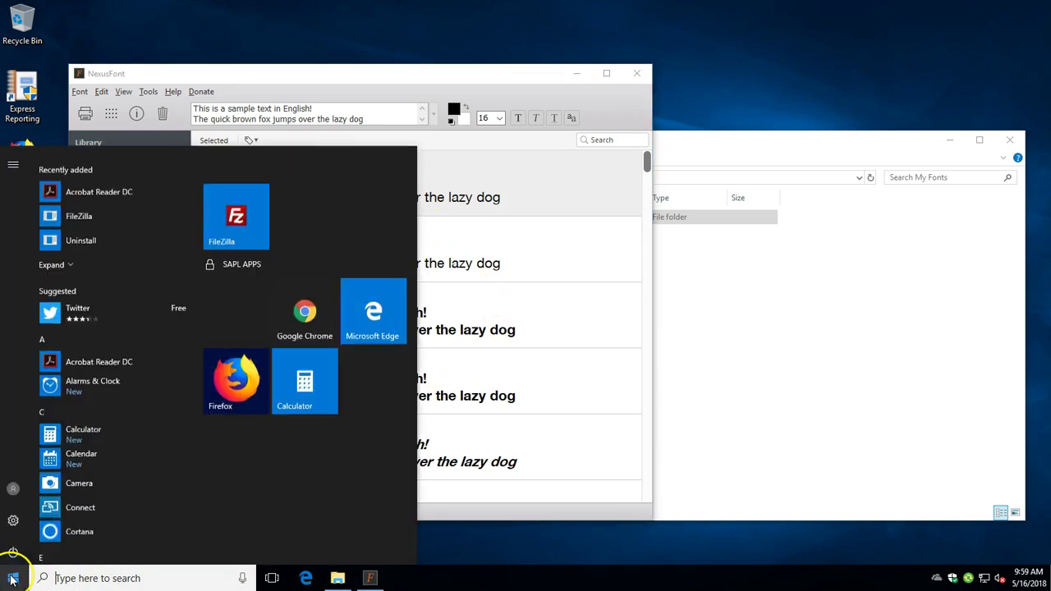
{"action": "type", "text": "word"}
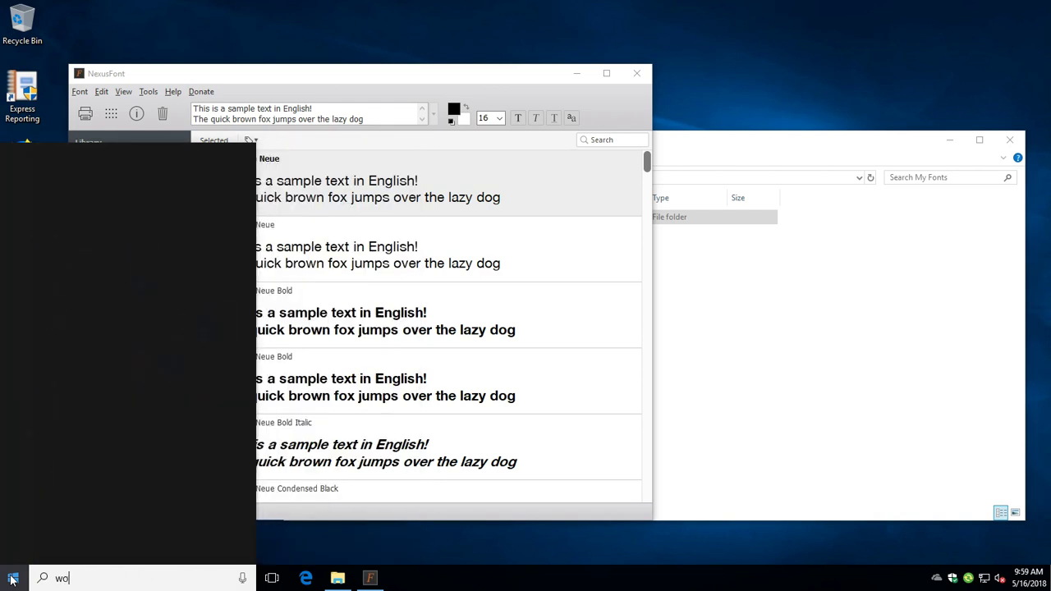
{"action": "left_click", "coordinate": [11, 580]}
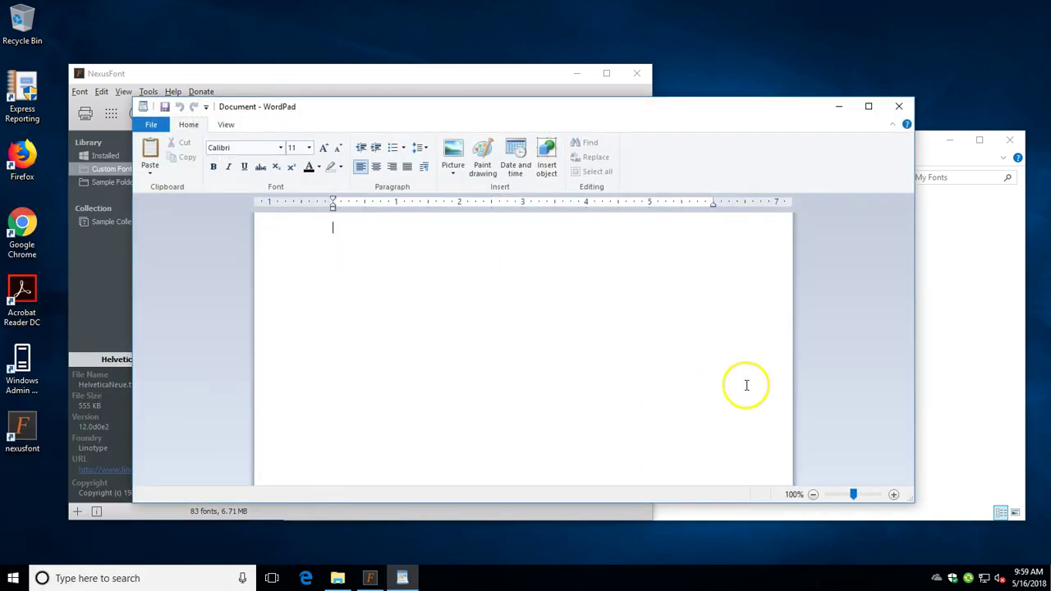
{"action": "left_click", "coordinate": [281, 149]}
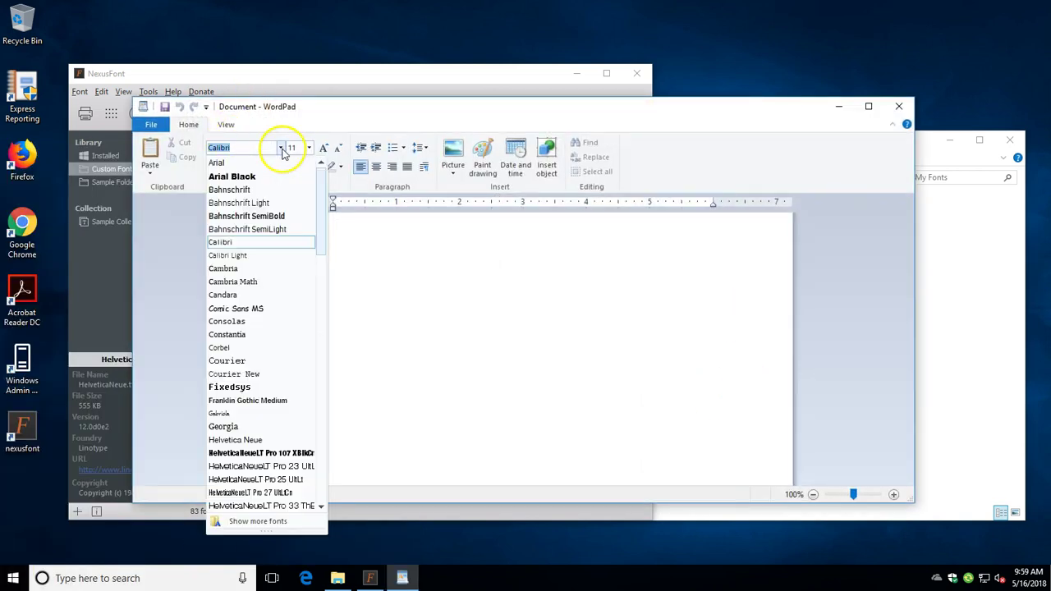
{"action": "scroll", "coordinate": [322, 205], "scroll_direction": "down", "scroll_amount": 1}
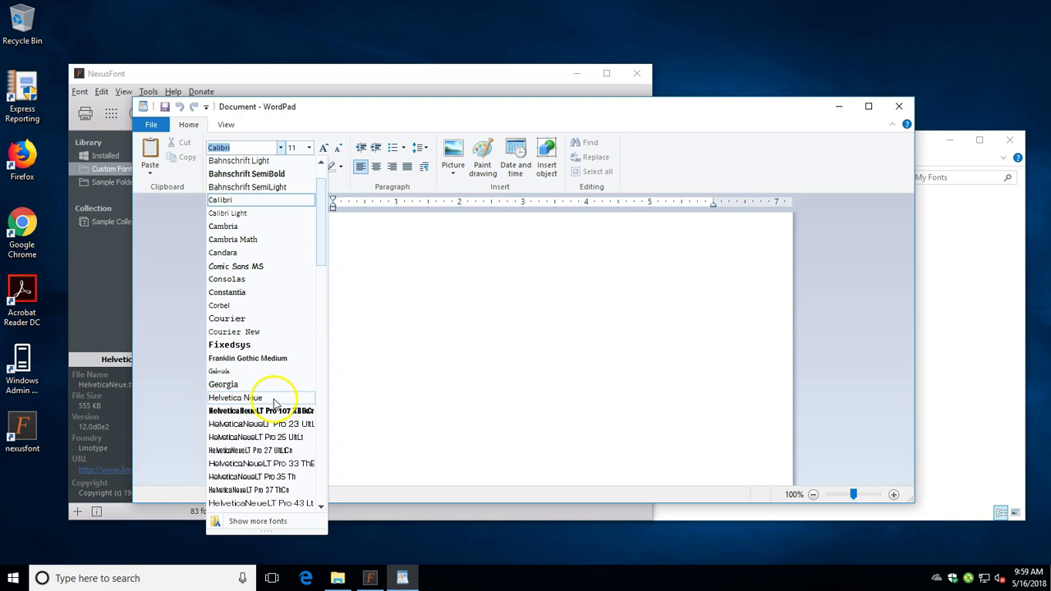
{"action": "left_click", "coordinate": [275, 401]}
{"action": "type", "text": "sdfsdfsdf"}
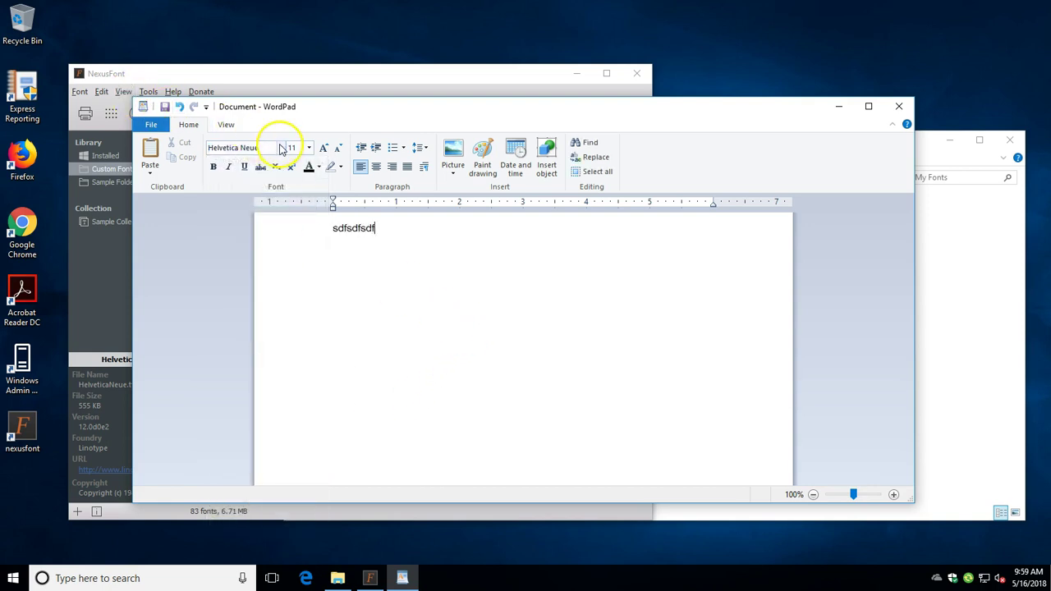
Close the WordPad test document without saving and return to the My Fonts window.
{"action": "left_click", "coordinate": [280, 147]}
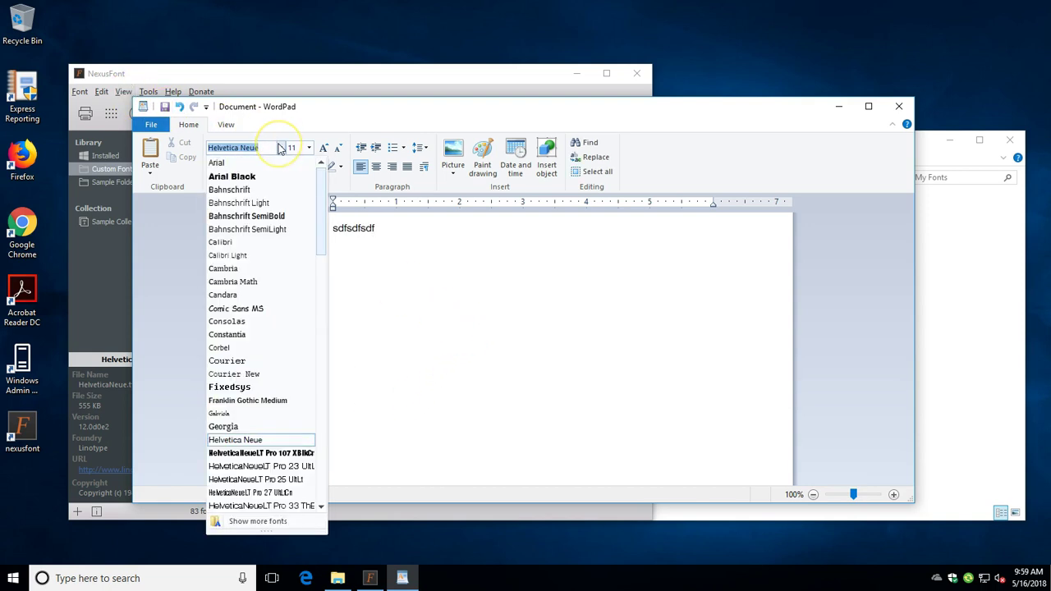
{"action": "left_click", "coordinate": [280, 148]}
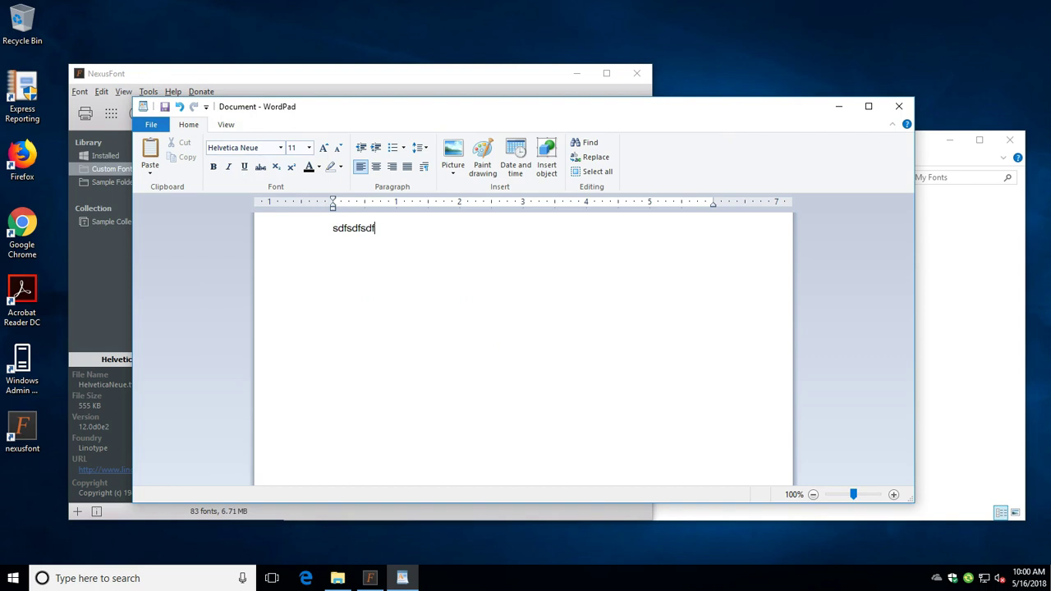
{"action": "left_click", "coordinate": [902, 106]}
{"action": "left_click", "coordinate": [561, 309]}
{"action": "left_click", "coordinate": [818, 358]}
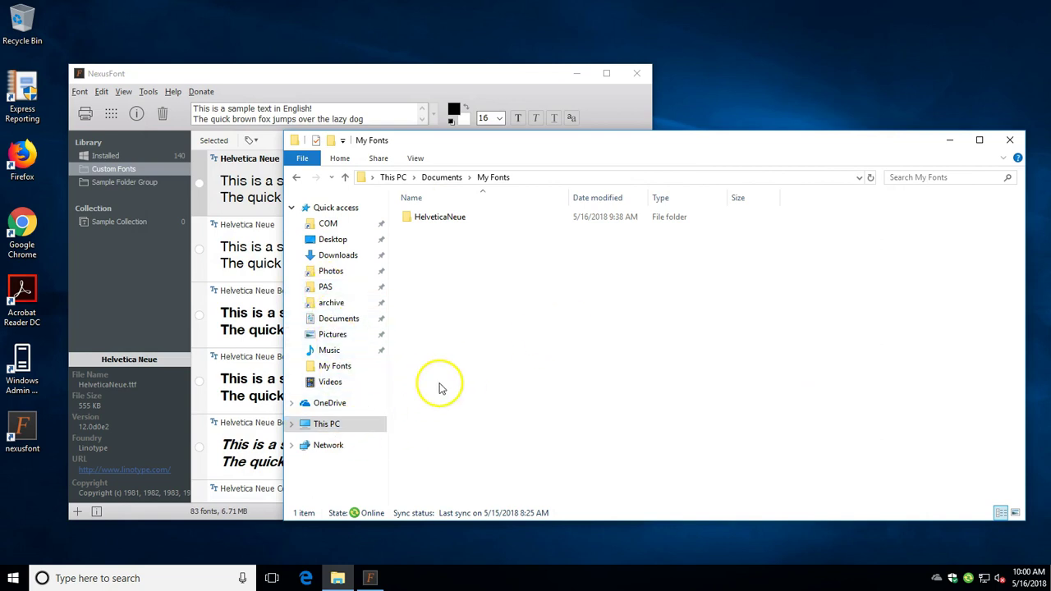
Open Downloads\kaushan-script and select the KaushanScript-Regular font file.
{"action": "left_click", "coordinate": [341, 261]}
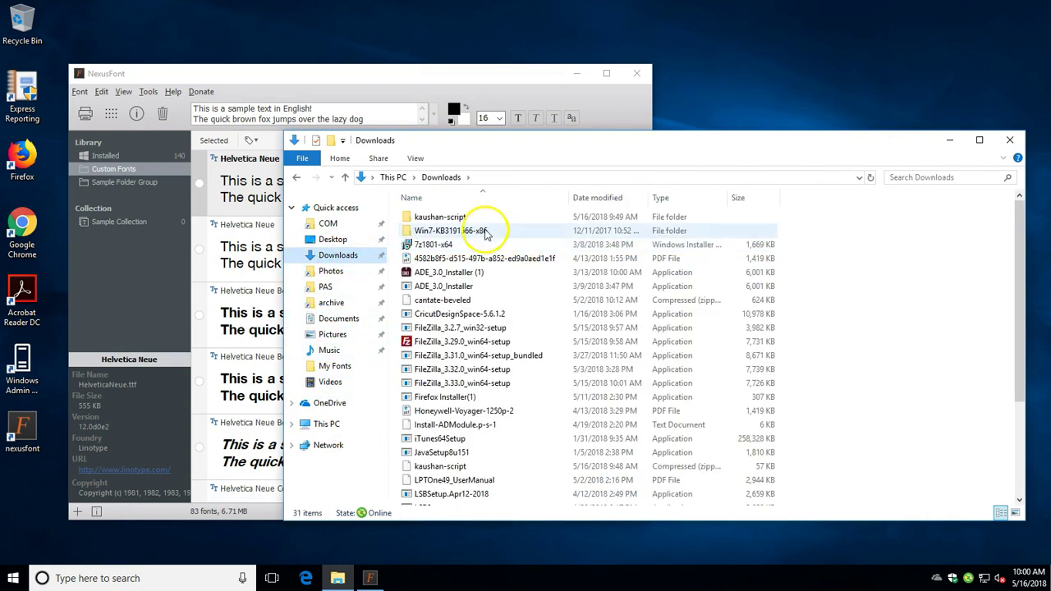
{"action": "double_click", "coordinate": [430, 218]}
{"action": "left_click", "coordinate": [480, 217]}
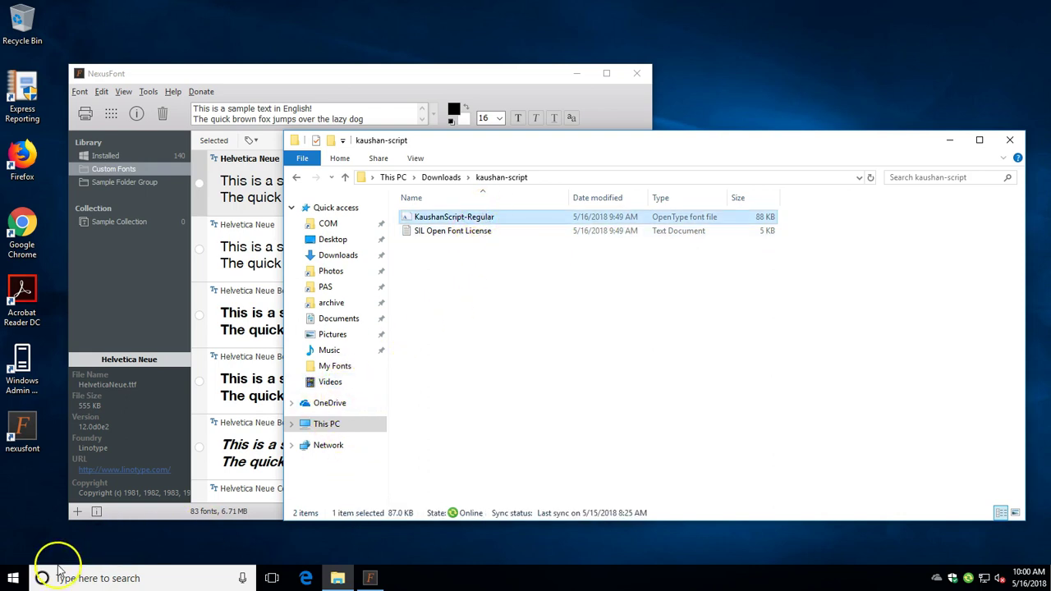
Start WordPad from a 'word' Start search and minimize it for later.
{"action": "left_click", "coordinate": [12, 579]}
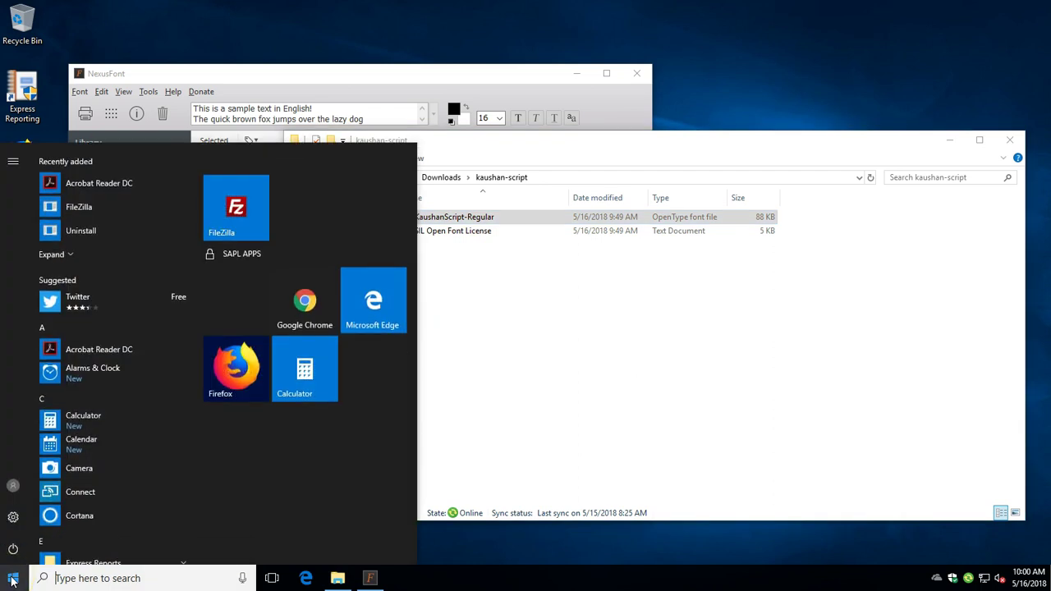
{"action": "type", "text": "word"}
{"action": "key", "text": "Escape"}
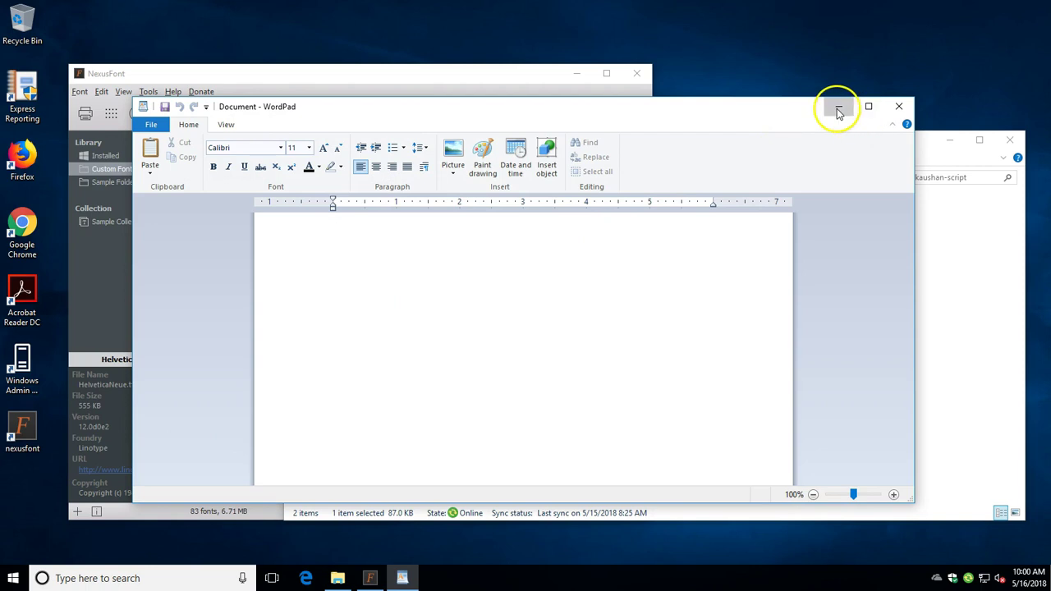
{"action": "left_click", "coordinate": [838, 111]}
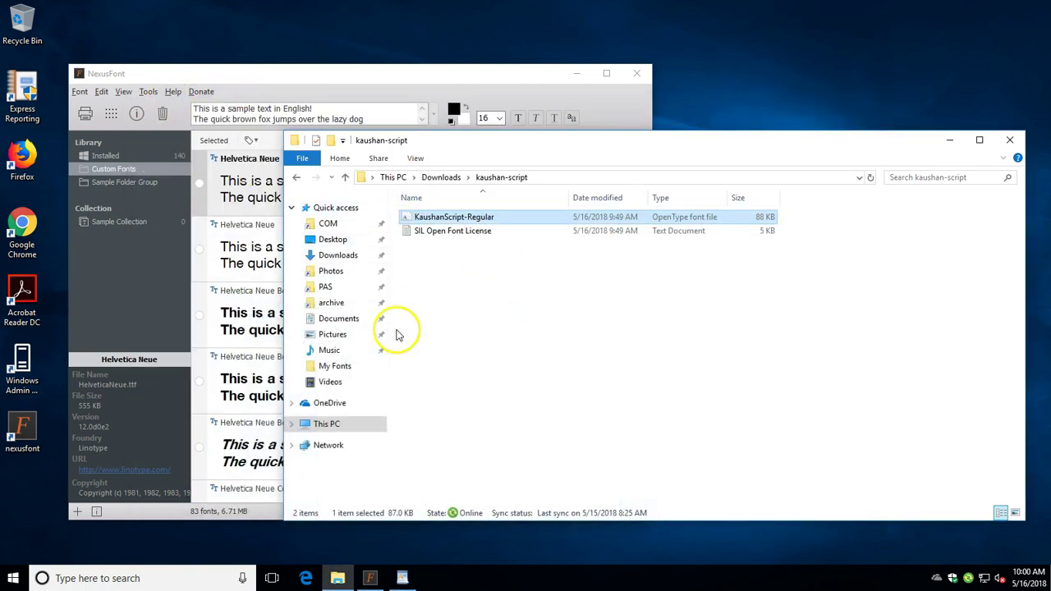
Paste KaushanScript-Regular into My Fonts and view it under Custom Fonts > My Fonts in NexusFont.
{"action": "left_click", "coordinate": [341, 366]}
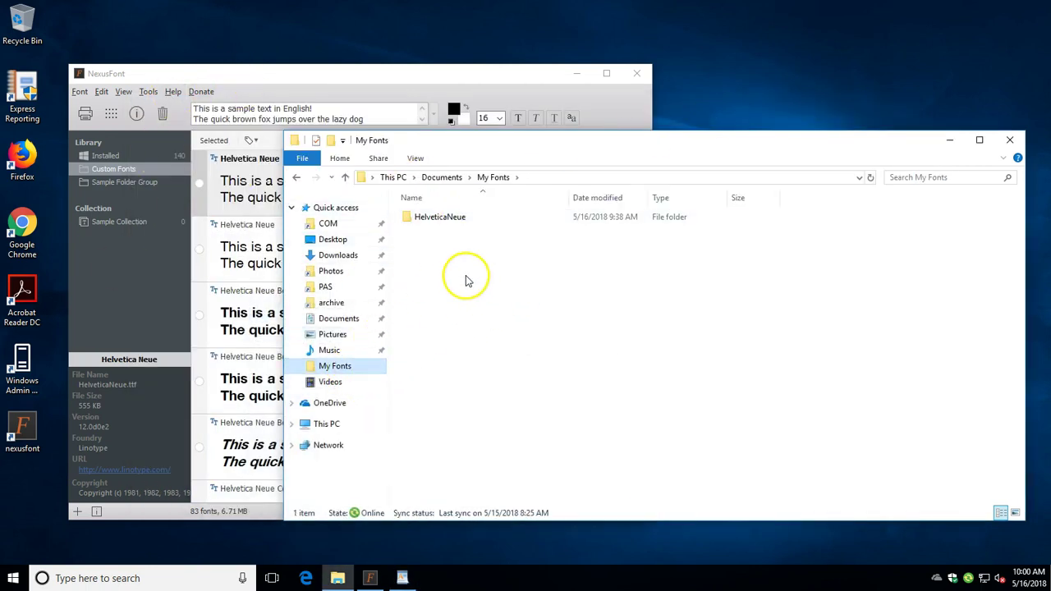
{"action": "key", "text": "ctrl+v"}
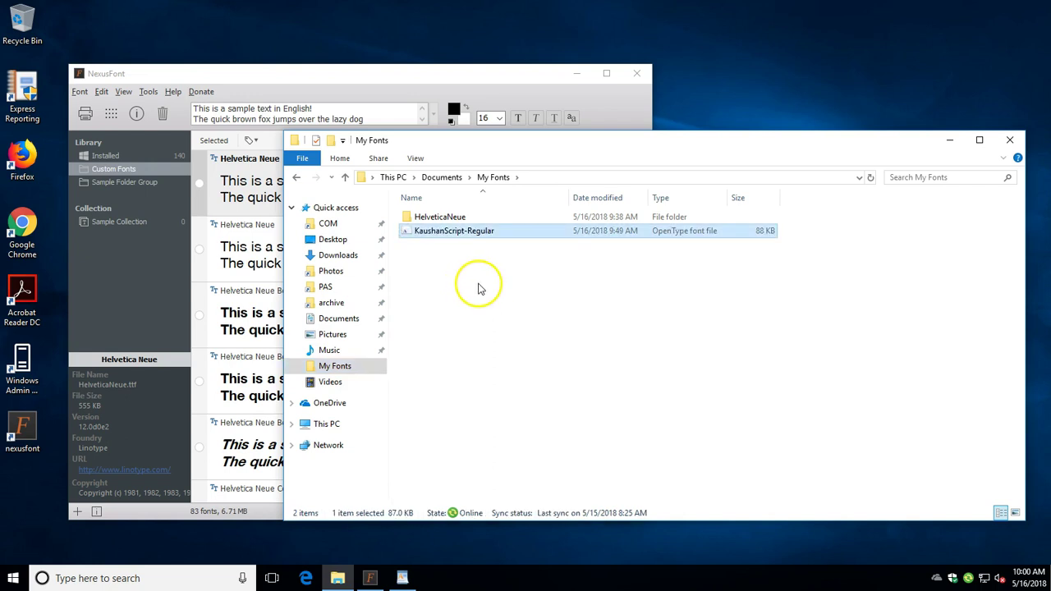
{"action": "left_click", "coordinate": [136, 177]}
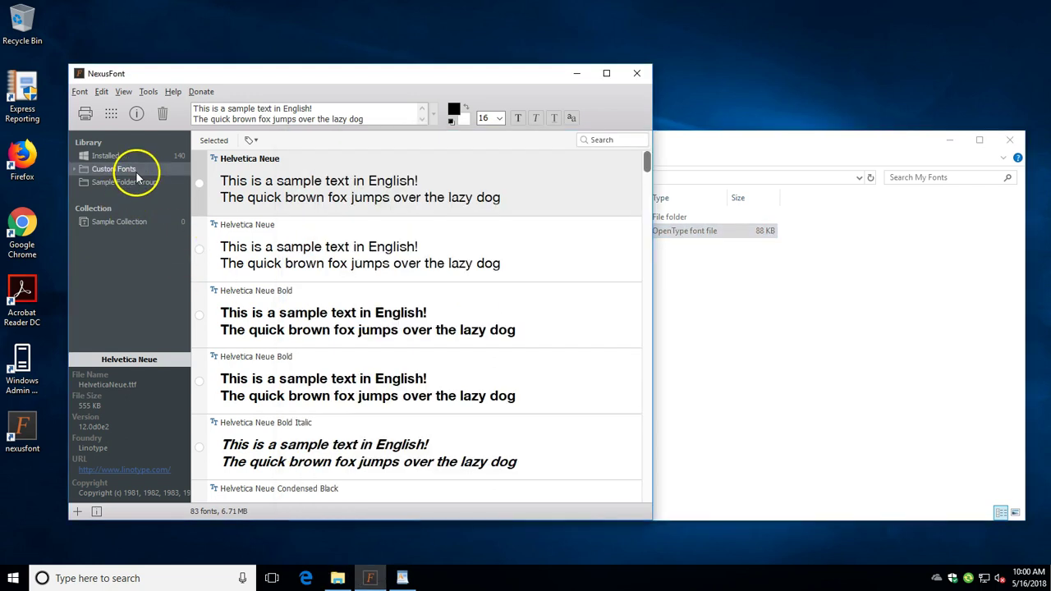
{"action": "left_click", "coordinate": [75, 168]}
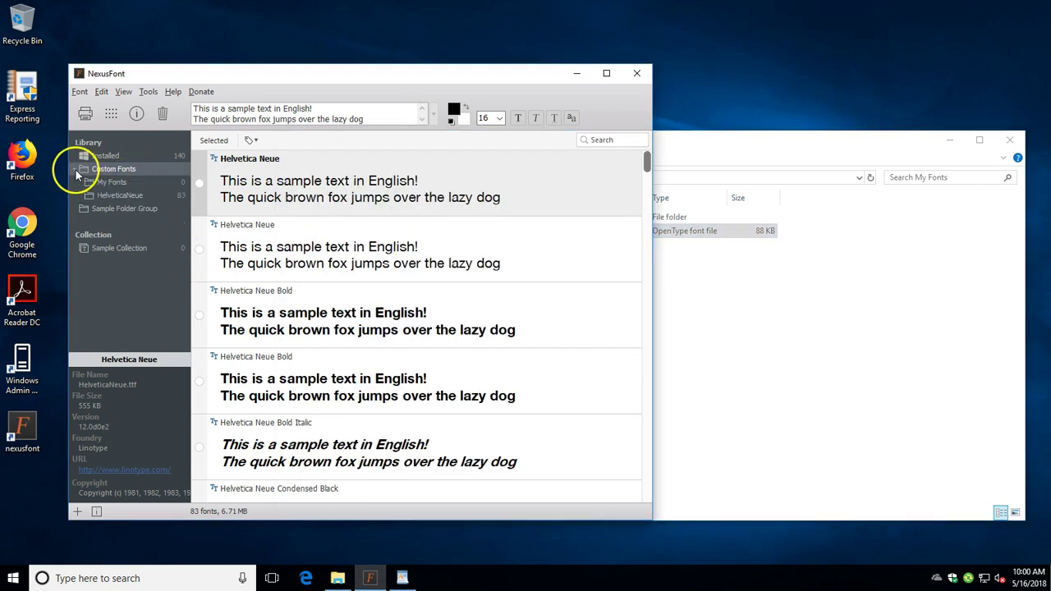
{"action": "left_click", "coordinate": [116, 182]}
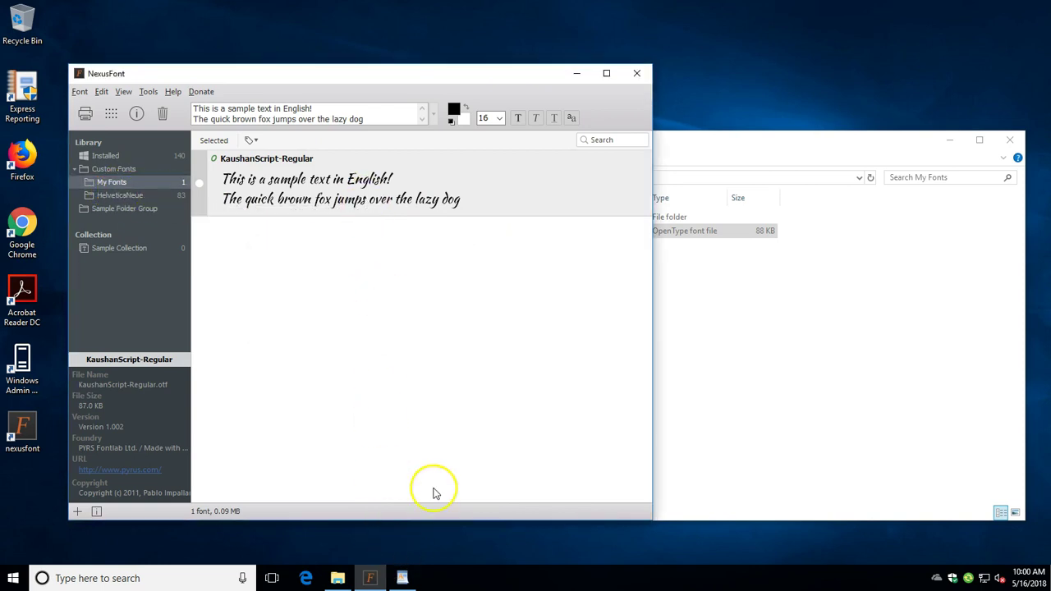
Restore WordPad, choose Kaushan Script as the document font, then close WordPad.
{"action": "left_click", "coordinate": [405, 578]}
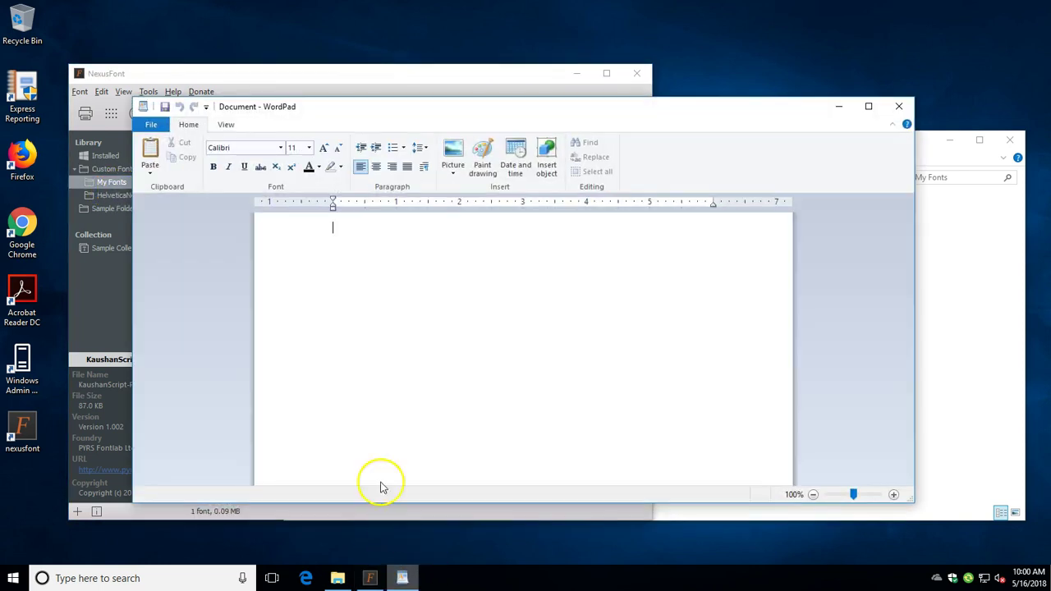
{"action": "left_click_drag", "start_coordinate": [294, 117], "coordinate": [360, 187]}
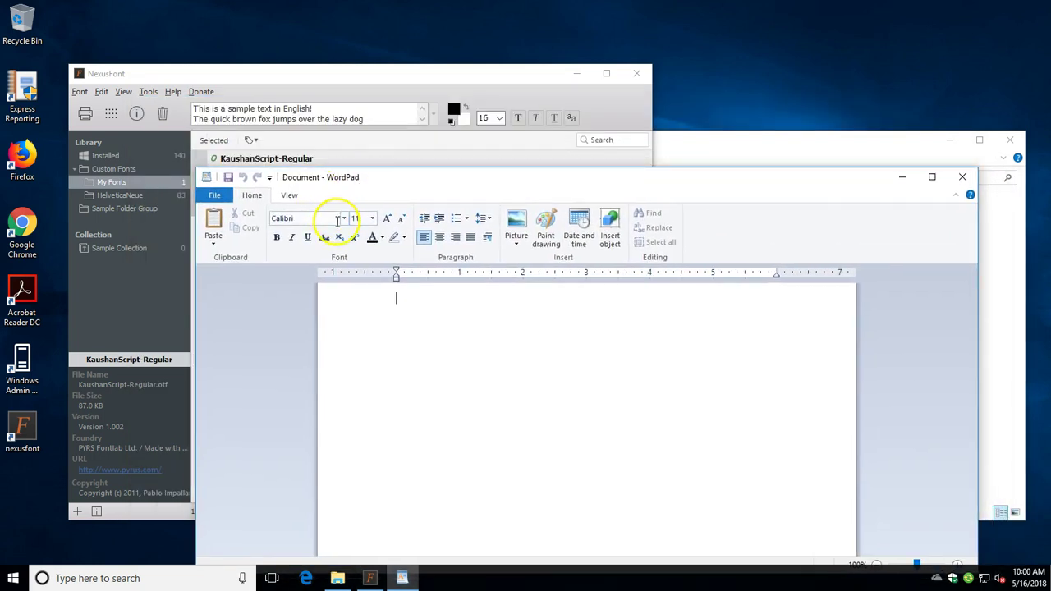
{"action": "left_click", "coordinate": [345, 220]}
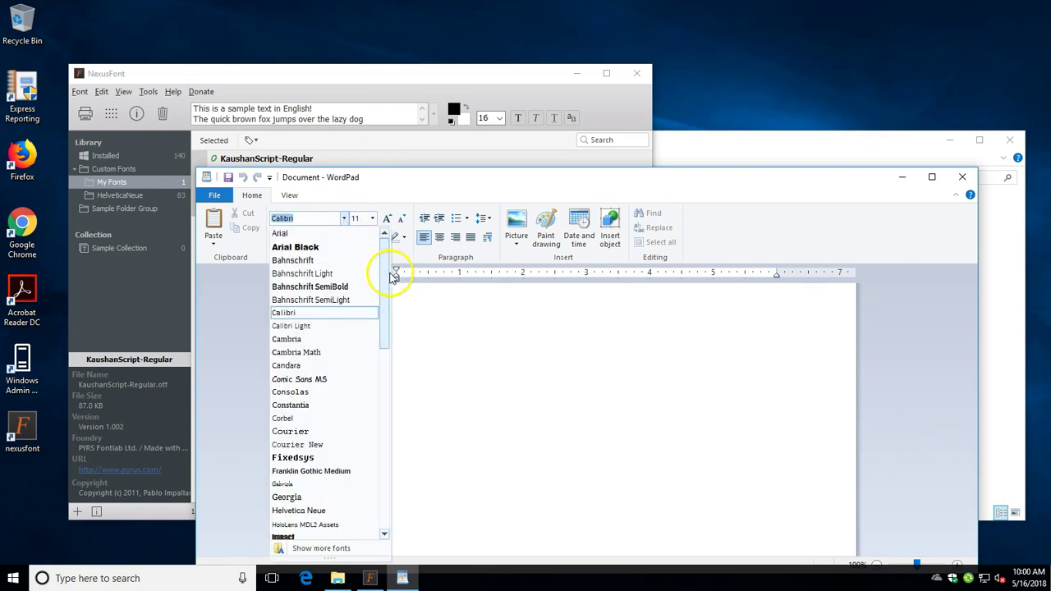
{"action": "left_click_drag", "start_coordinate": [390, 273], "coordinate": [391, 332]}
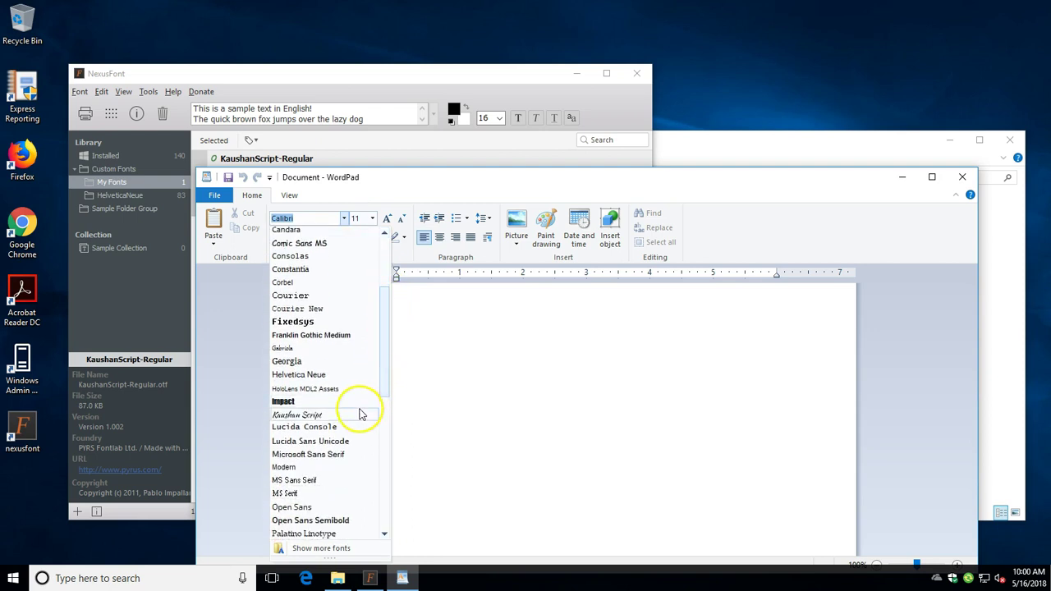
{"action": "left_click", "coordinate": [312, 416]}
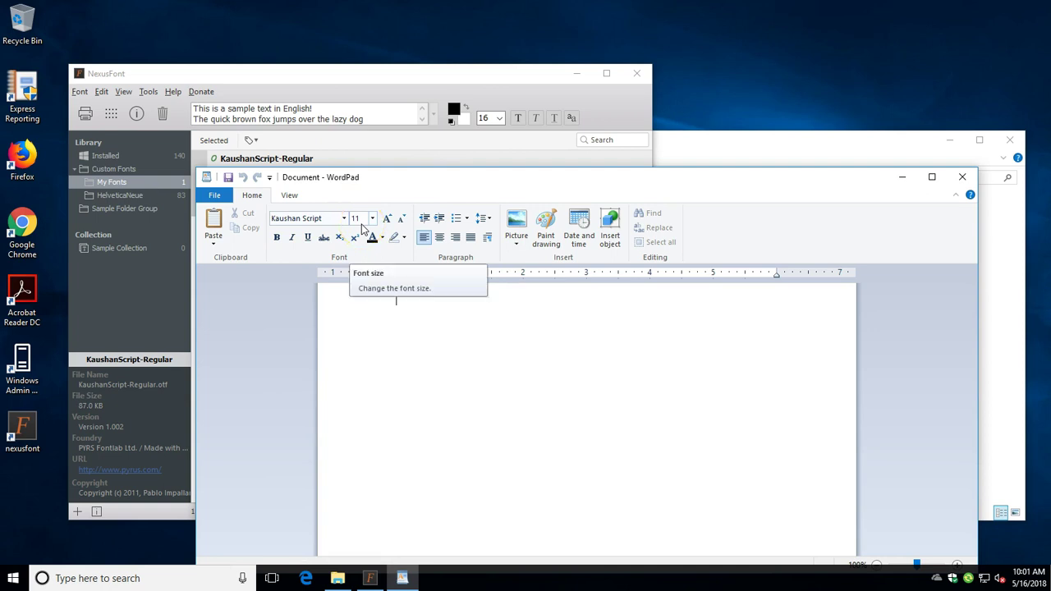
{"action": "left_click", "coordinate": [961, 179]}
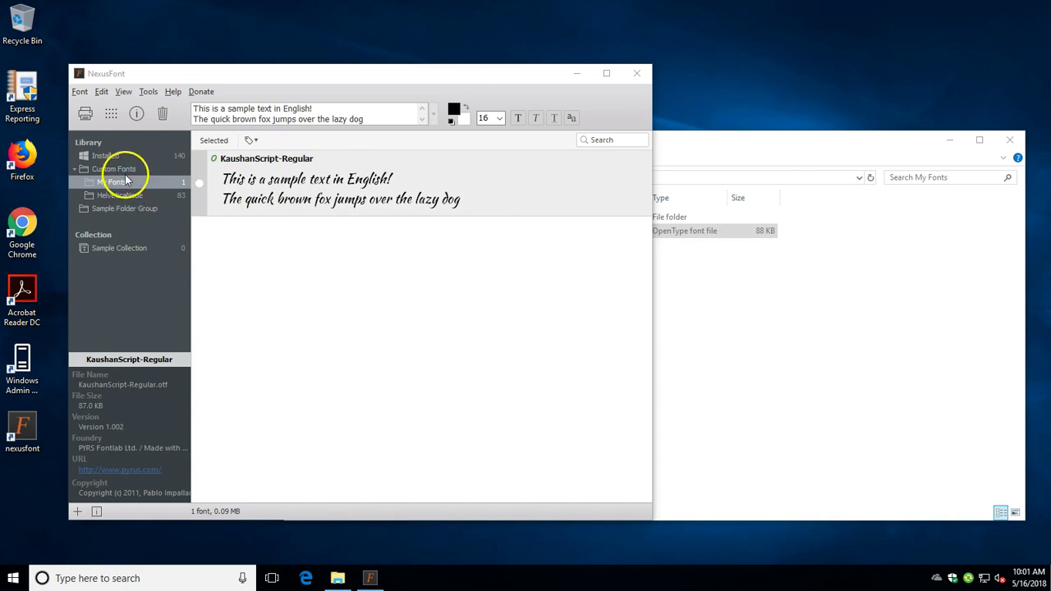
Delete the KaushanScript-Regular font file and confirm My Fonts now holds only HelveticaNeue.
{"action": "left_click", "coordinate": [898, 395]}
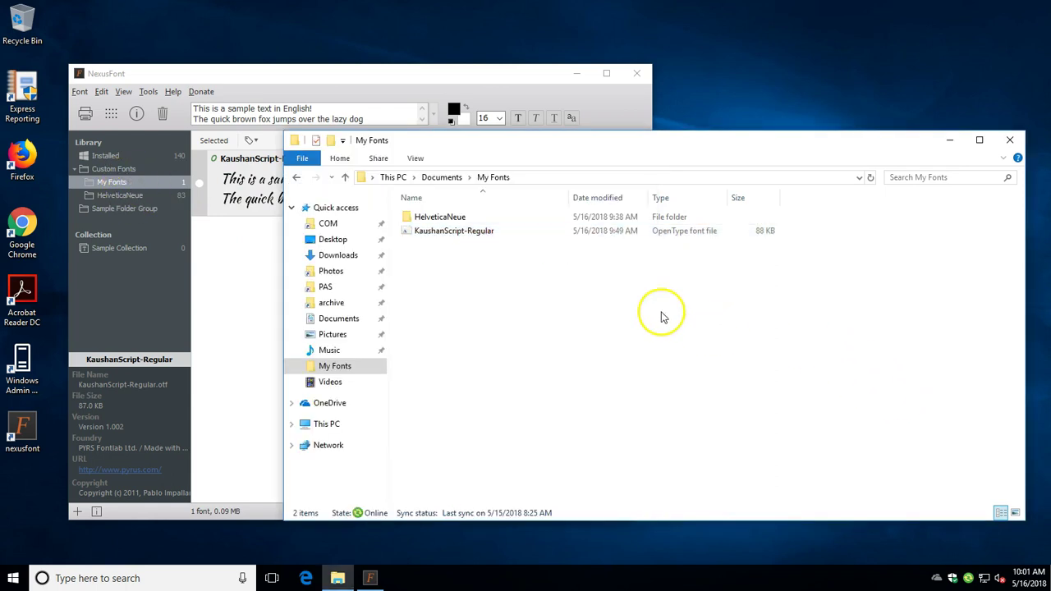
{"action": "left_click", "coordinate": [255, 209]}
{"action": "right_click", "coordinate": [255, 208]}
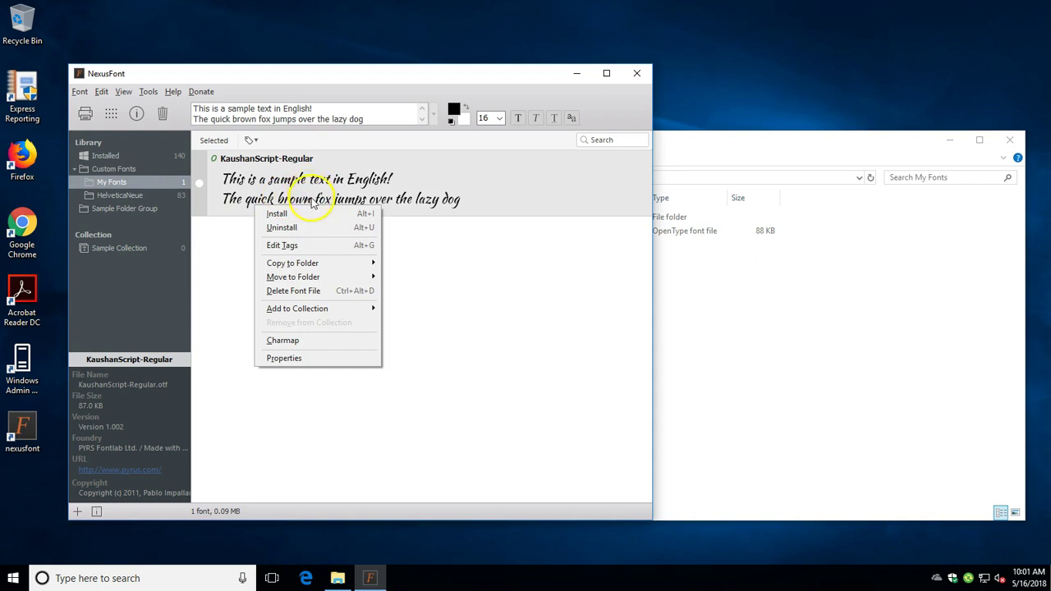
{"action": "left_click", "coordinate": [320, 293]}
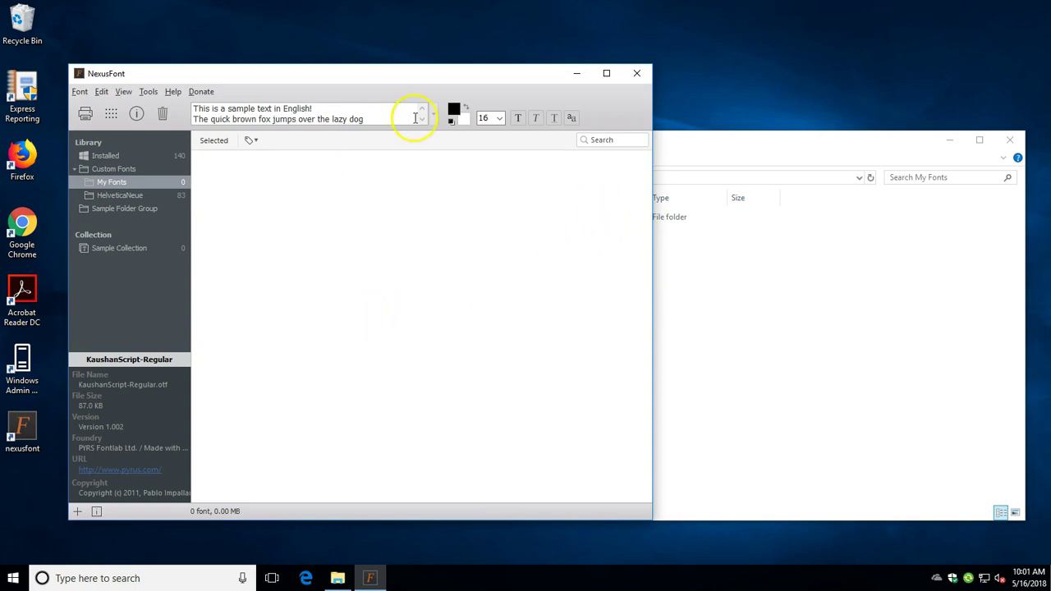
{"action": "left_click", "coordinate": [834, 335]}
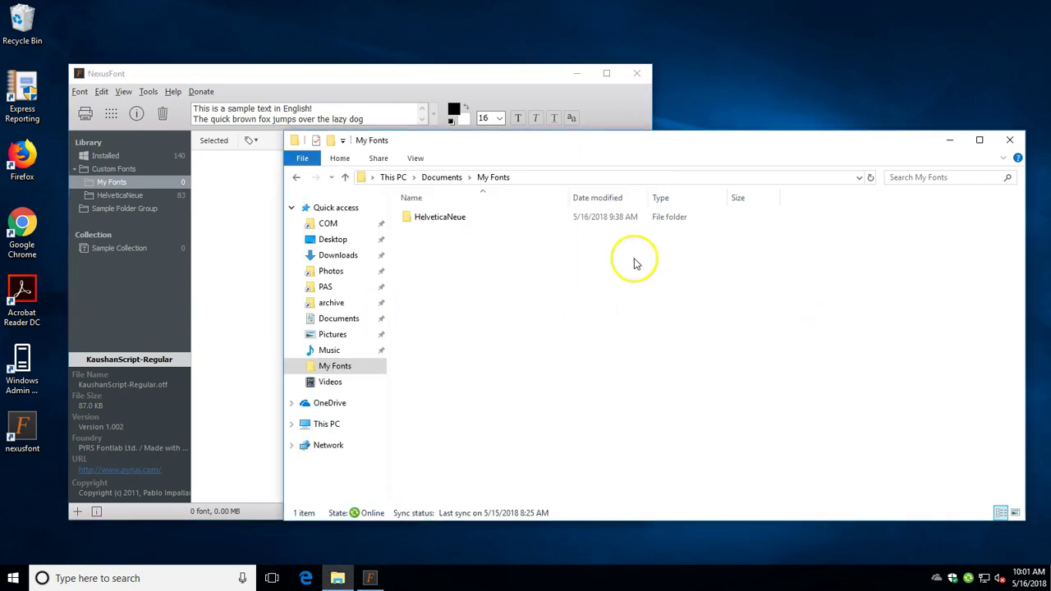
Launch WordPad from a 'word' search and scroll its font list to confirm Kaushan Script is gone.
{"action": "left_click", "coordinate": [12, 579]}
{"action": "type", "text": "word"}
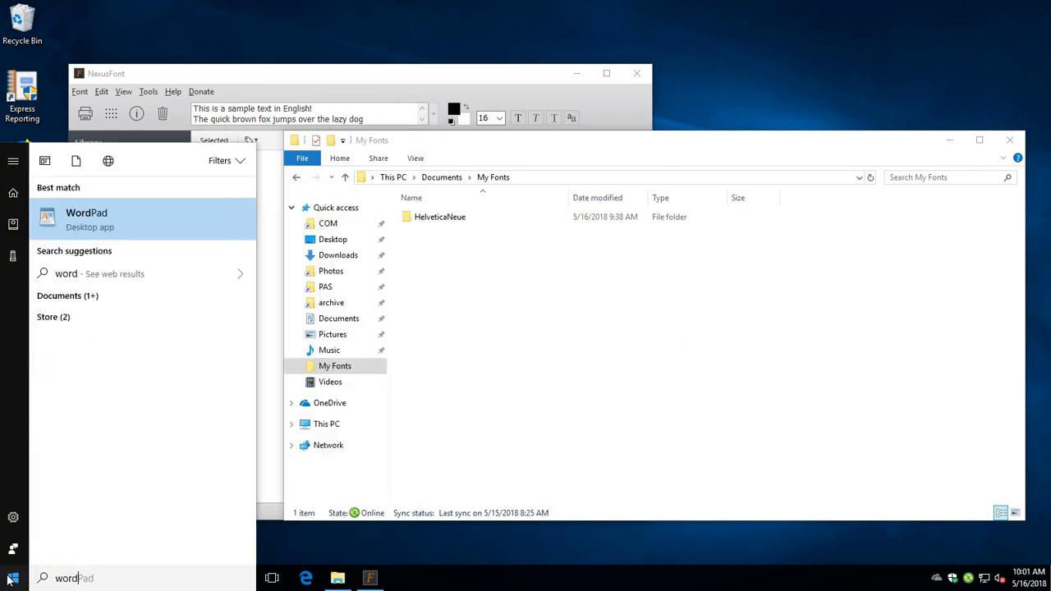
{"action": "key", "text": "Return"}
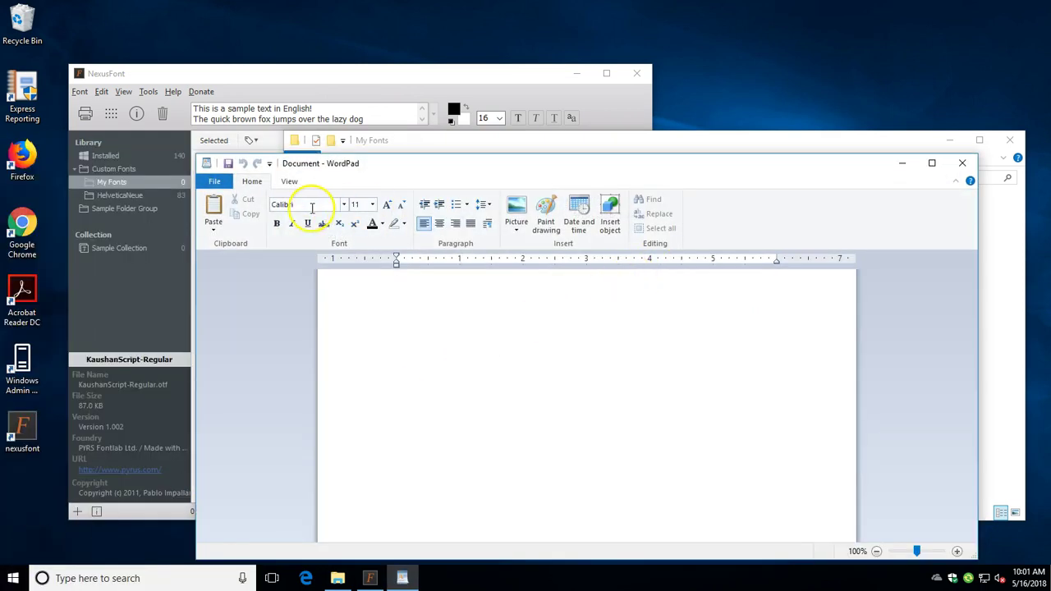
{"action": "left_click", "coordinate": [344, 204]}
{"action": "left_click_drag", "start_coordinate": [381, 296], "coordinate": [387, 380]}
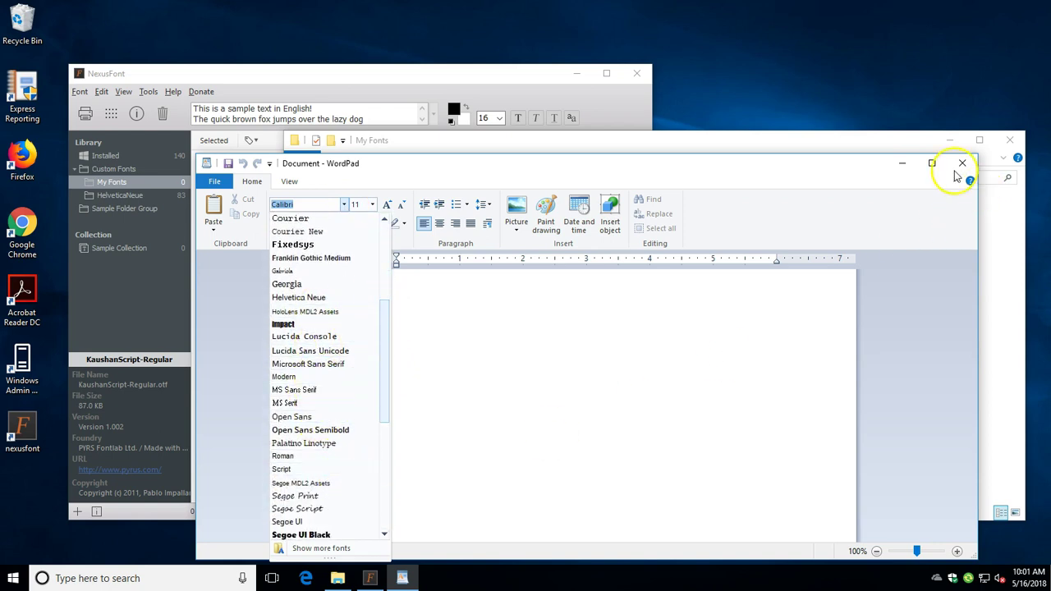
{"action": "left_click", "coordinate": [485, 80]}
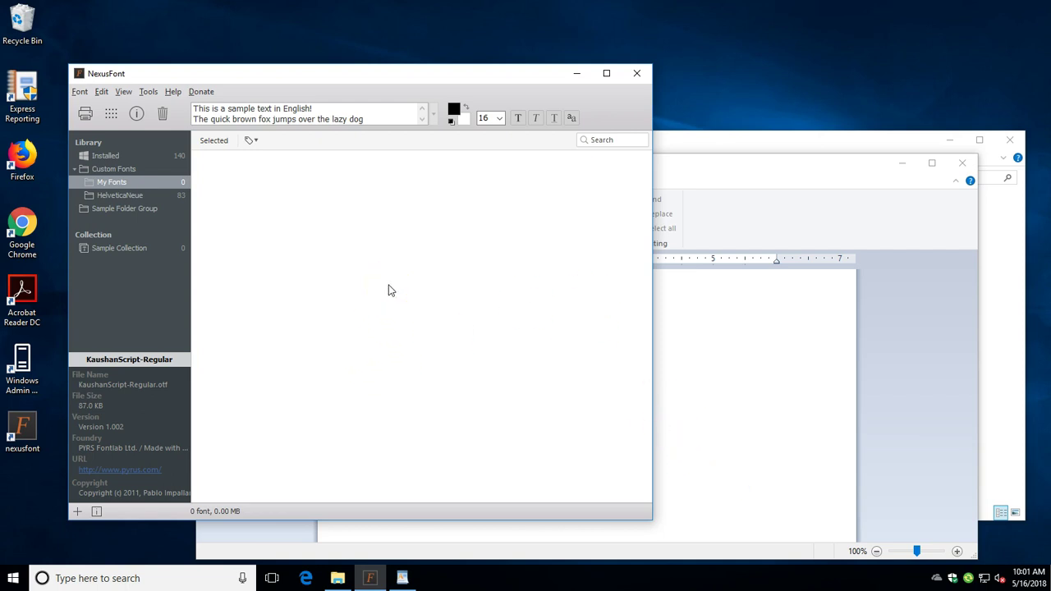
List the 83 HelveticaNeue fonts, then display all fonts of the Custom Fonts group.
{"action": "left_click", "coordinate": [206, 262]}
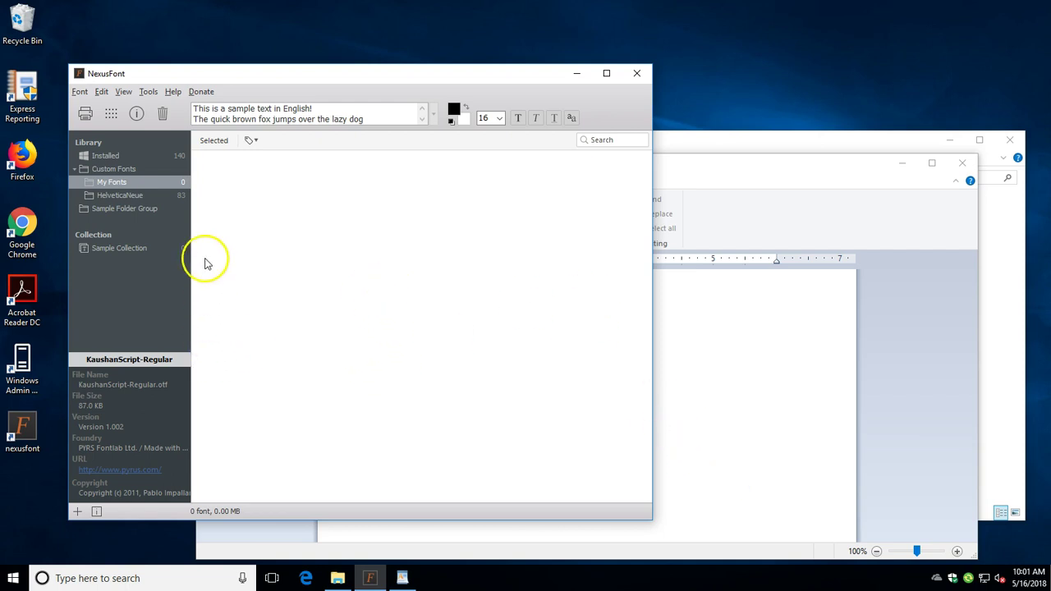
{"action": "left_click", "coordinate": [135, 198]}
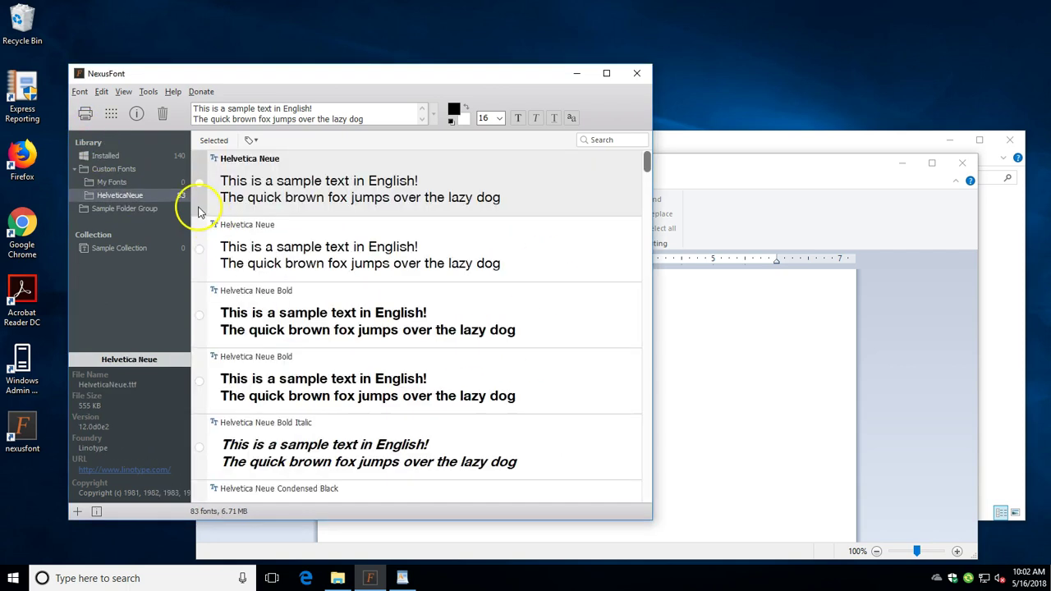
{"action": "left_click", "coordinate": [127, 171]}
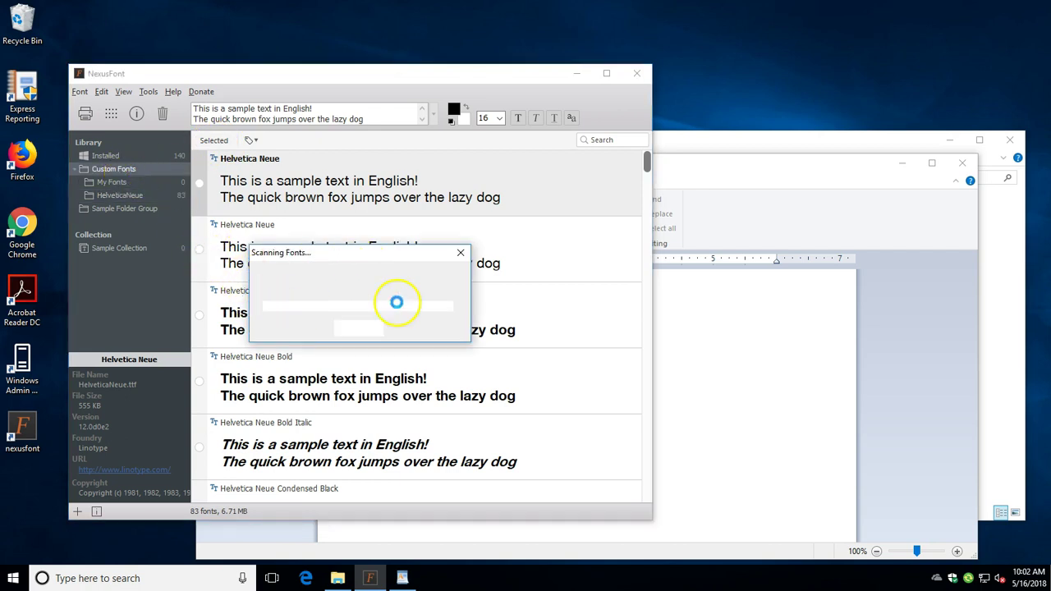